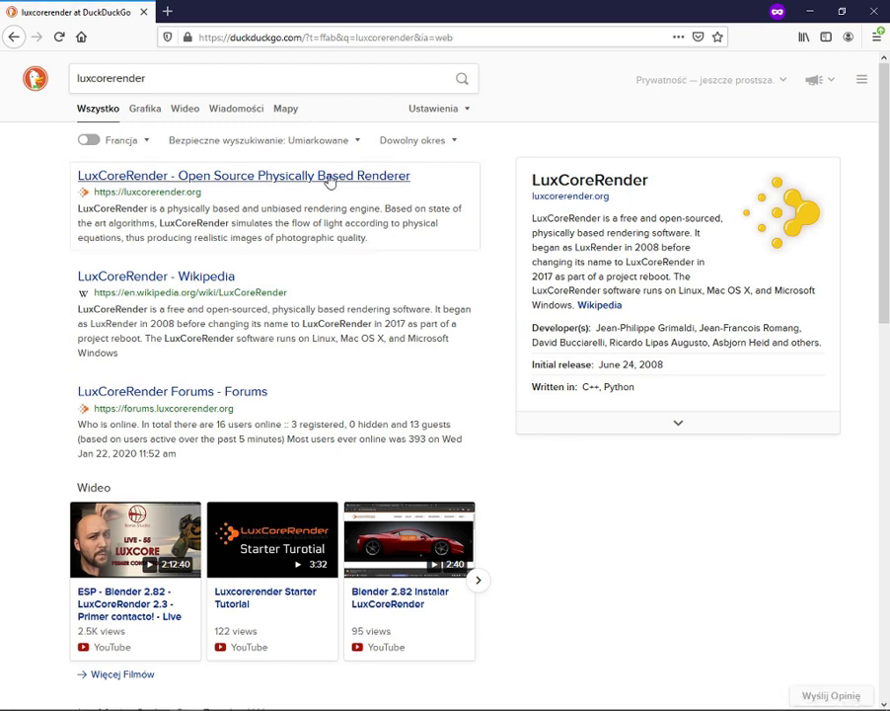
Open luxcorerender.org from the search results and browse its Download page for BlendLuxCore v2.3.
left_click(330, 180)
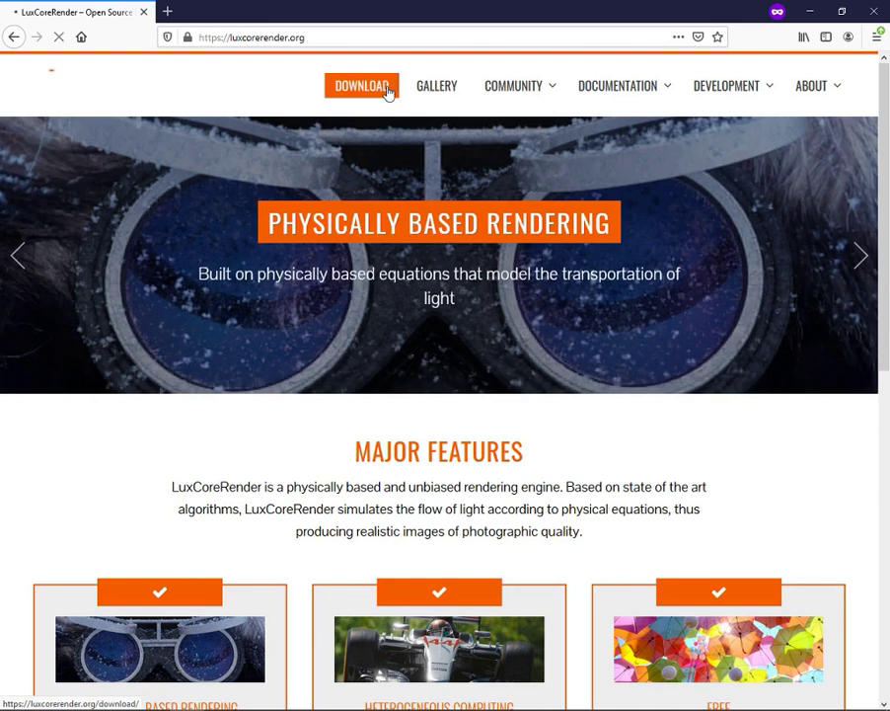
left_click(389, 89)
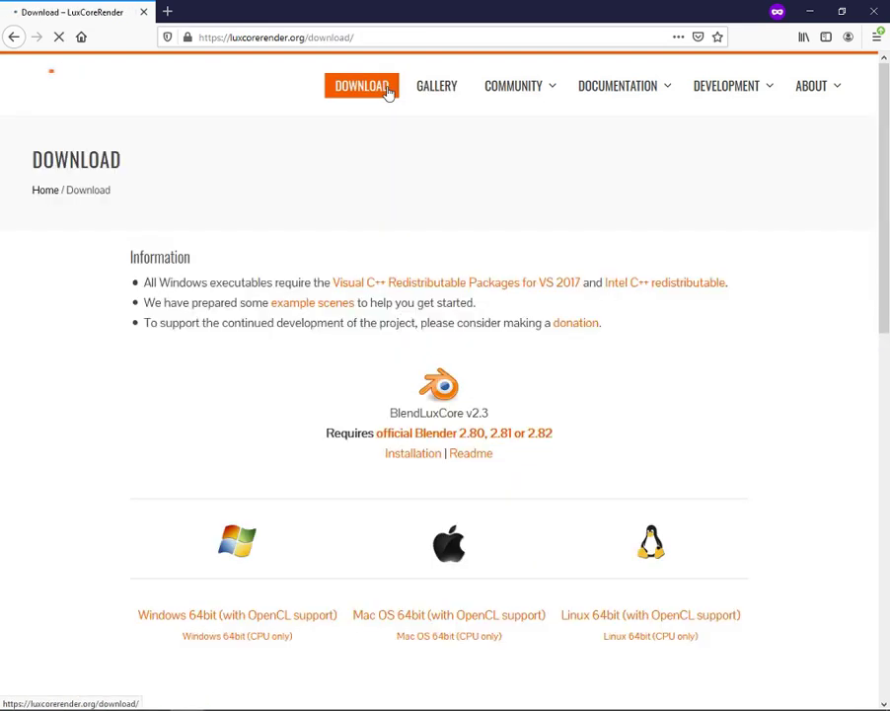
scroll(328, 339, "down", 1)
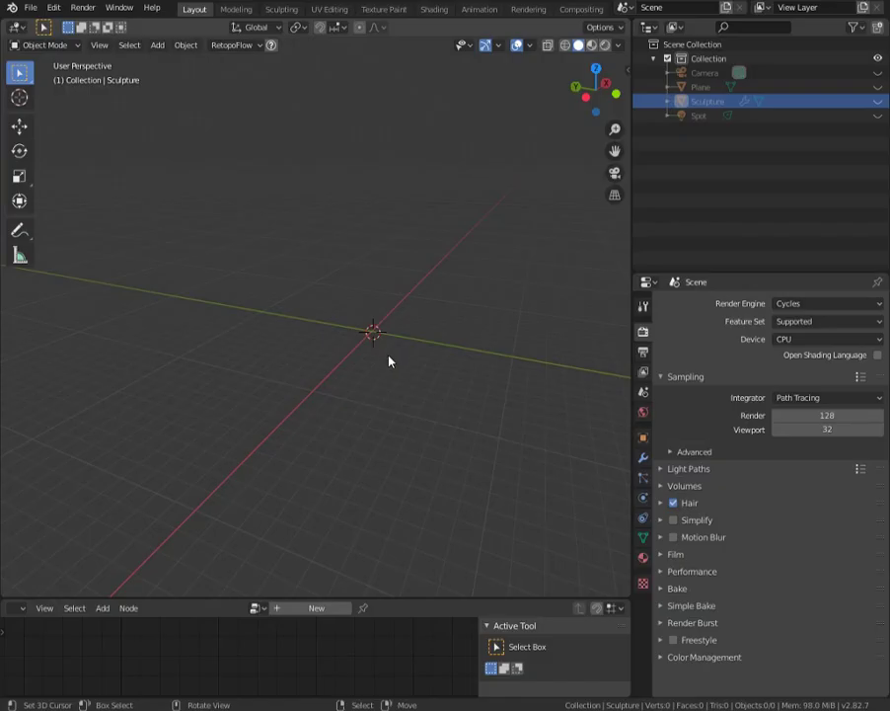
left_click(54, 8)
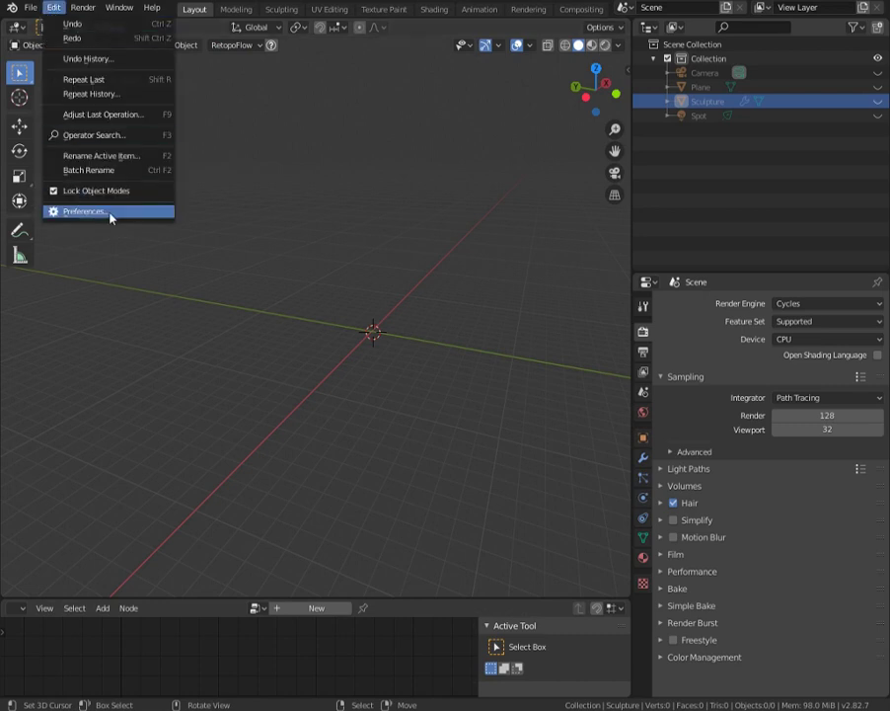
left_click(109, 214)
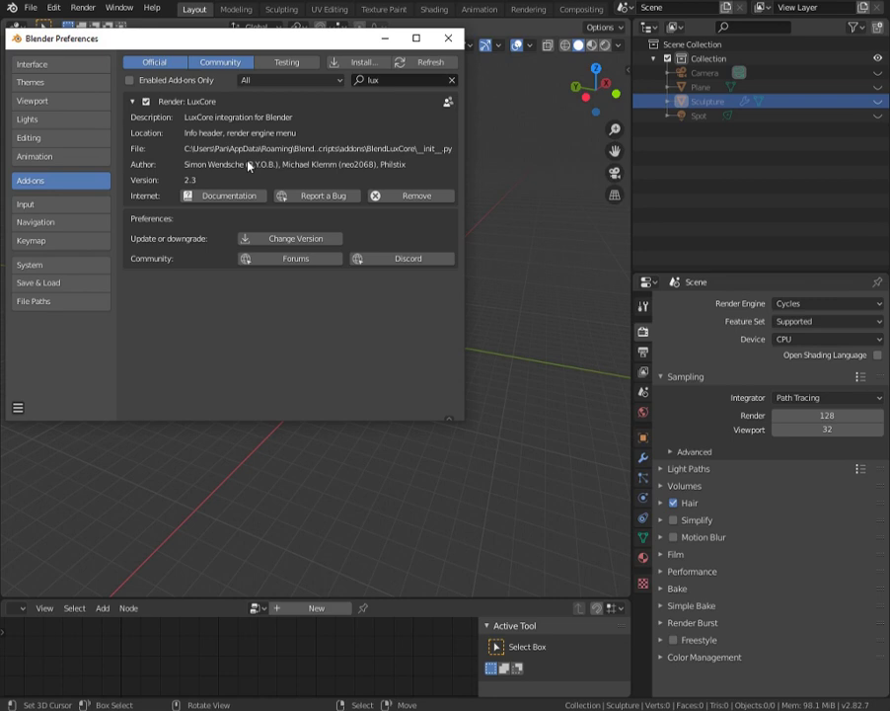
left_click(449, 38)
middle_click_drag(618, 318, 413, 346)
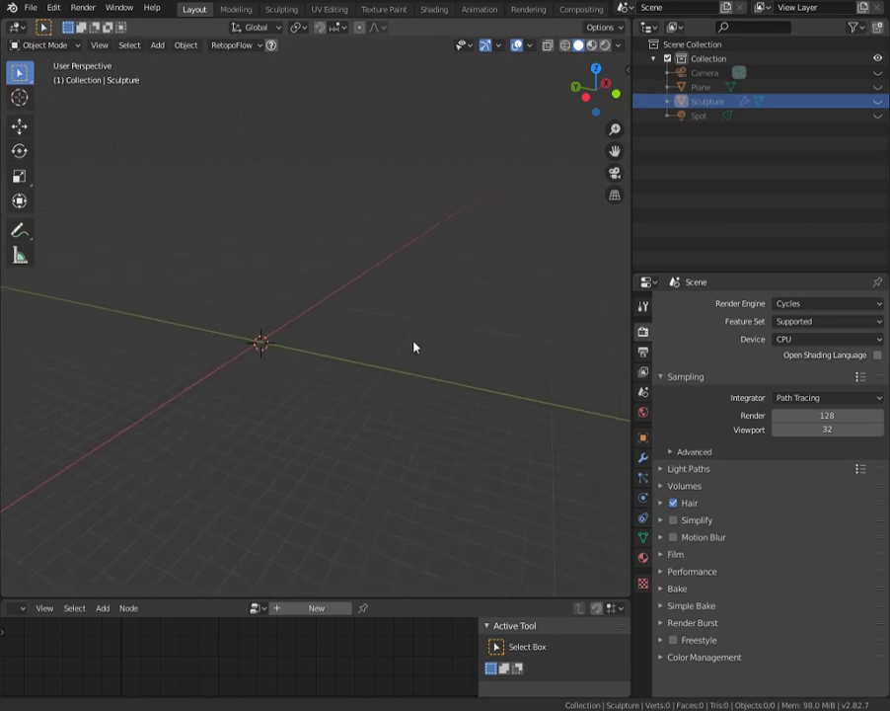
Switch the render engine to LuxCore and change its engine from Path to Bidir.
left_click(809, 307)
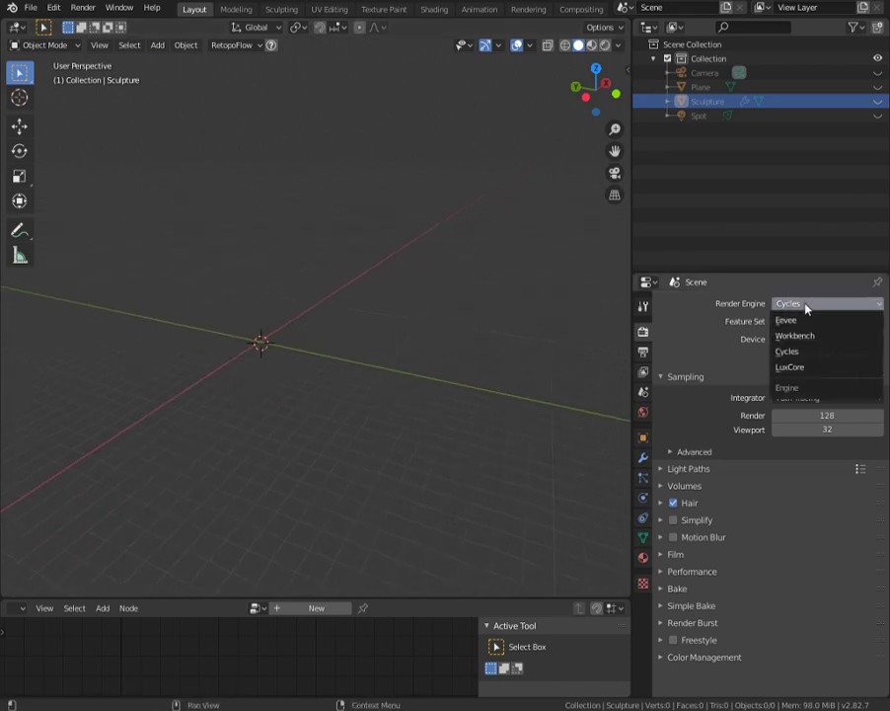
left_click(816, 367)
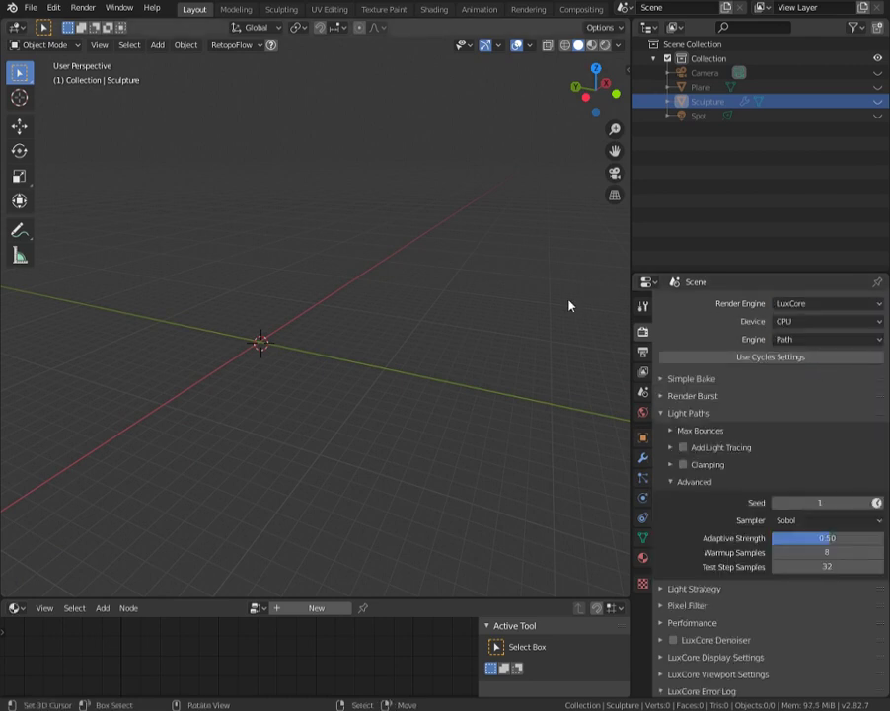
middle_click_drag(286, 397, 360, 388, "shift")
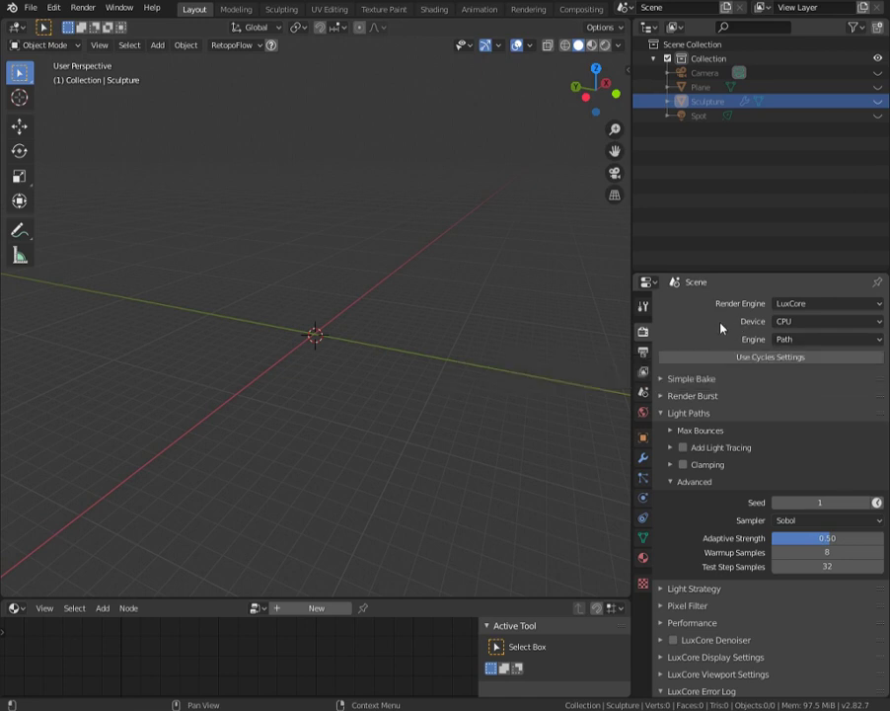
left_click(803, 340)
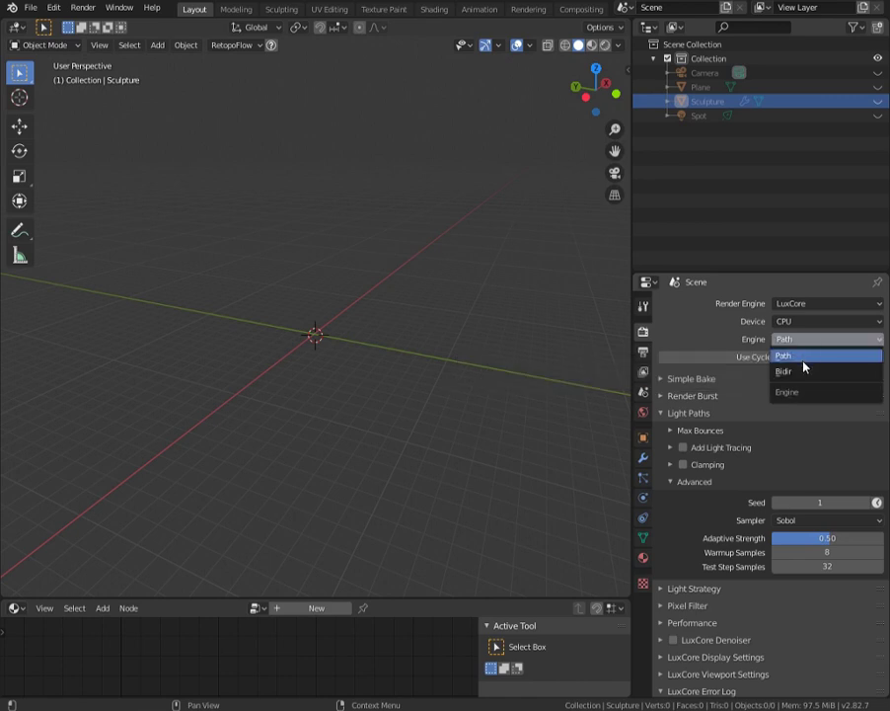
left_click(797, 369)
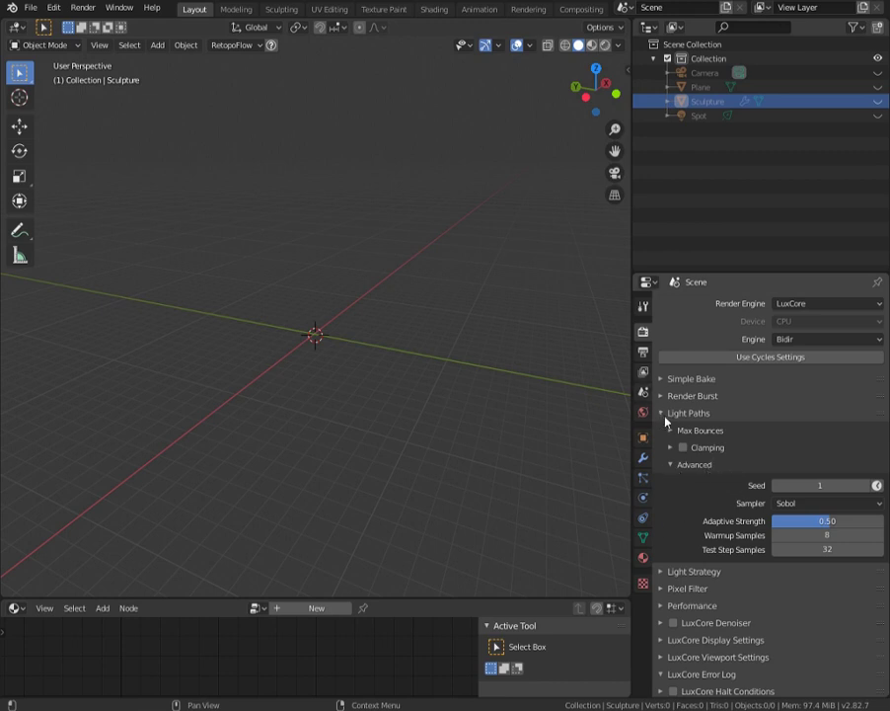
Choose the Metropolis sampler and make the 3D viewport taller than the node editor.
left_click(803, 504)
left_click(785, 520)
left_click(781, 505)
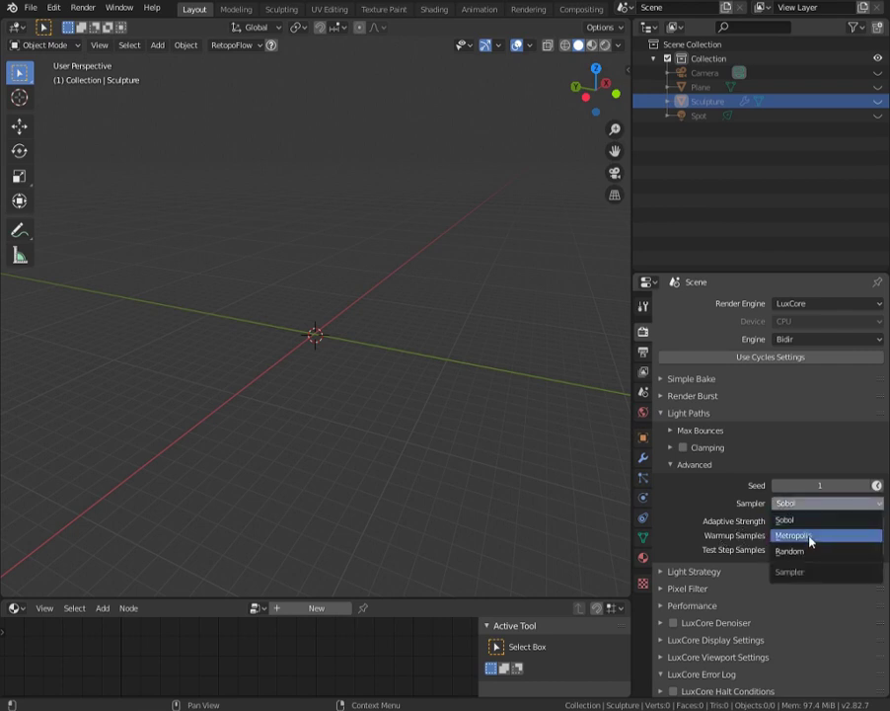
left_click(801, 531)
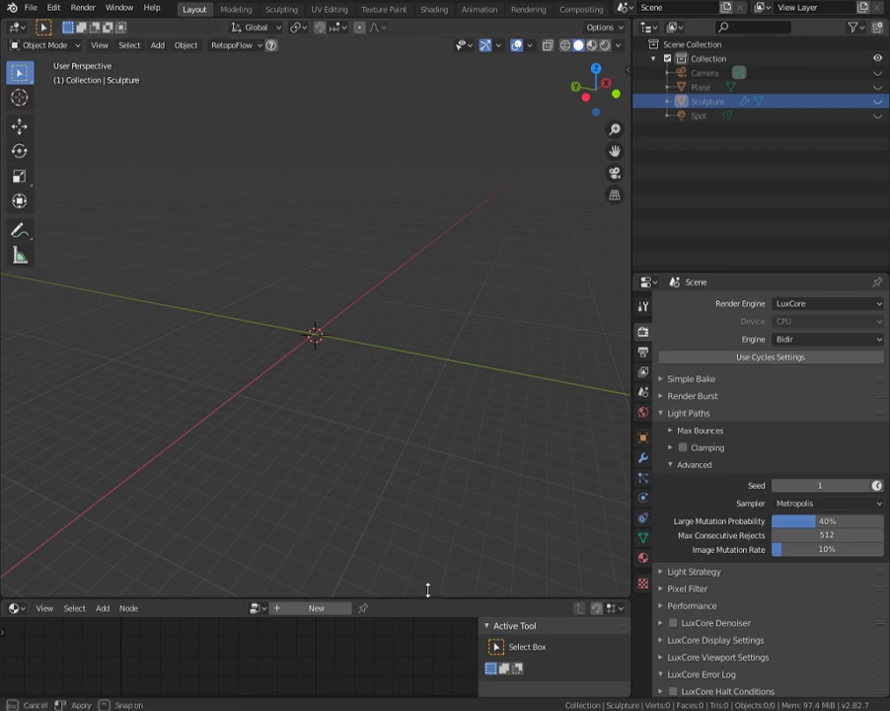
left_click_drag(427, 597, 441, 528)
mouse_move(232, 263)
middle_mouse_down("shift")
mouse_move(220, 248)
mouse_move(237, 266)
middle_mouse_up("shift")
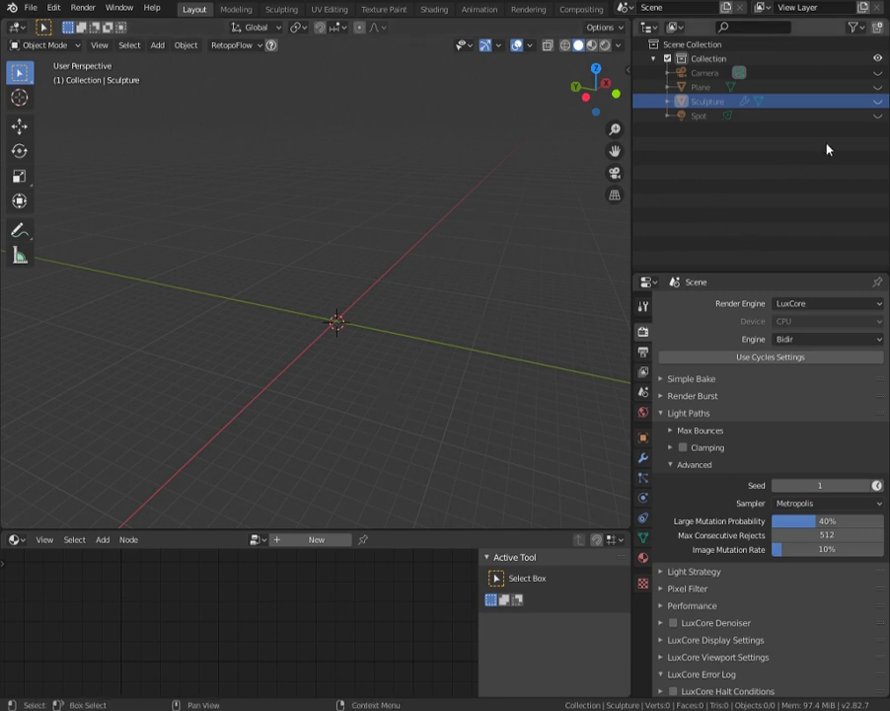
Unhide the Sculpture in the viewport and orbit around it.
middle_click_drag(489, 230, 387, 326)
left_click(877, 100)
mouse_move(326, 351)
middle_mouse_down()
mouse_move(314, 361)
mouse_move(350, 338)
mouse_move(438, 337)
mouse_move(351, 342)
mouse_move(416, 336)
mouse_move(518, 373)
mouse_move(481, 400)
mouse_move(417, 396)
mouse_move(463, 442)
mouse_move(469, 408)
mouse_move(423, 423)
middle_mouse_up()
scroll(433, 420, "down", 5)
mouse_move(429, 362)
middle_mouse_down()
mouse_move(312, 369)
mouse_move(433, 367)
mouse_move(404, 362)
mouse_move(442, 418)
middle_mouse_up()
scroll(415, 405, "up", 4)
mouse_move(390, 395)
middle_mouse_down()
mouse_move(428, 413)
mouse_move(410, 427)
mouse_move(435, 375)
mouse_move(455, 385)
mouse_move(347, 371)
middle_mouse_up()
scroll(410, 427, "down", 4)
Unhide the Spot light, ground Plane and Camera, then show the World settings.
left_click(877, 115)
mouse_move(198, 353)
middle_mouse_down()
mouse_move(449, 262)
mouse_move(391, 308)
mouse_move(336, 284)
middle_mouse_up()
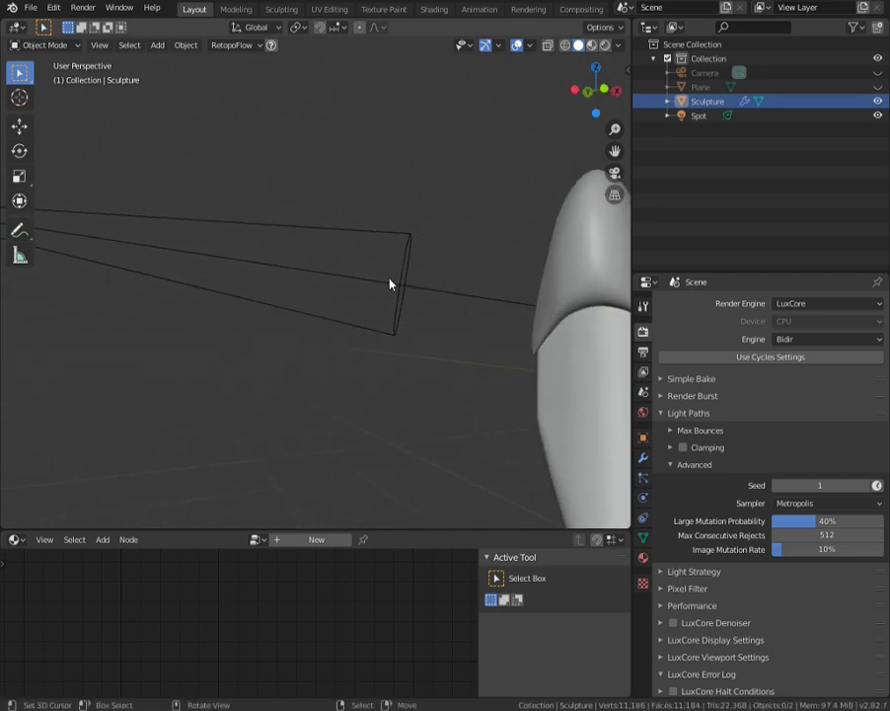
mouse_move(390, 284)
middle_mouse_down()
mouse_move(294, 283)
mouse_move(433, 314)
mouse_move(266, 318)
mouse_move(398, 307)
mouse_move(447, 334)
mouse_move(441, 323)
mouse_move(529, 255)
middle_mouse_up()
left_click(877, 87)
middle_click_drag(587, 257, 404, 349)
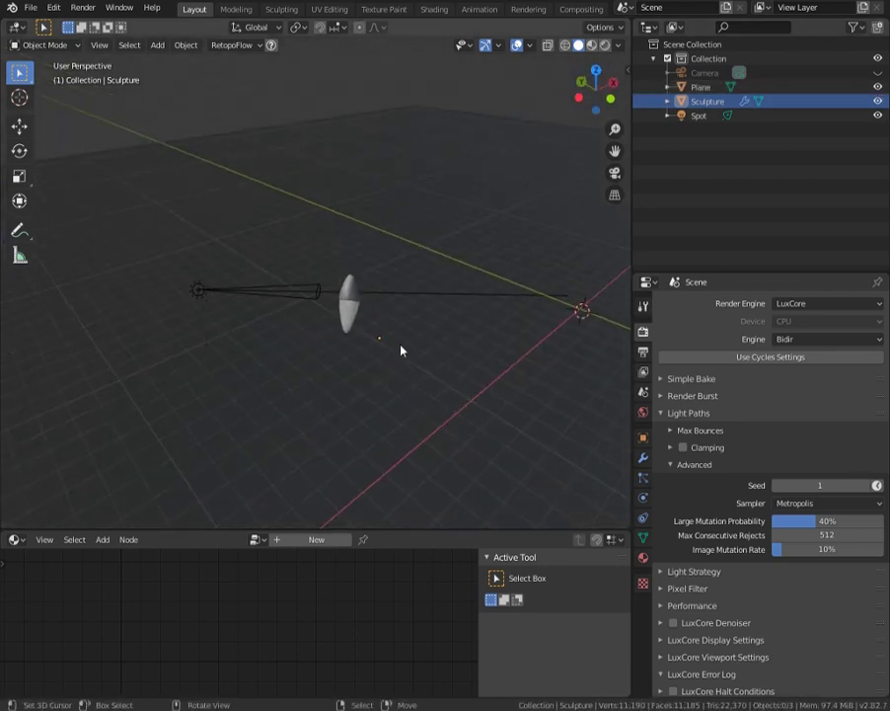
left_click(877, 73)
mouse_move(456, 342)
middle_mouse_down()
mouse_move(428, 306)
mouse_move(419, 321)
middle_mouse_up()
left_click(644, 412)
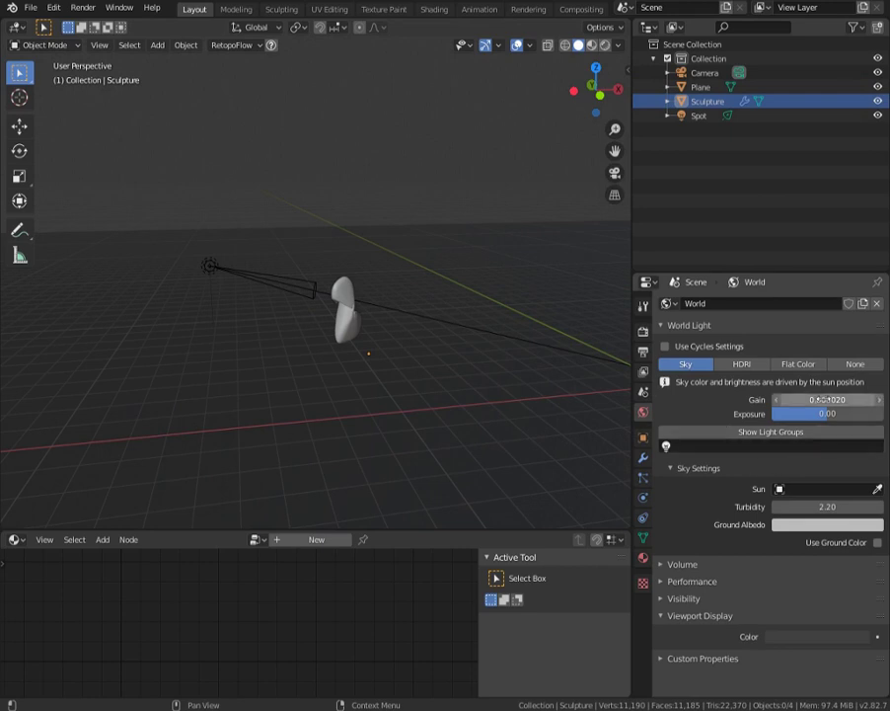
Set the LuxCore Sky world light Gain to 0.
left_click(807, 400)
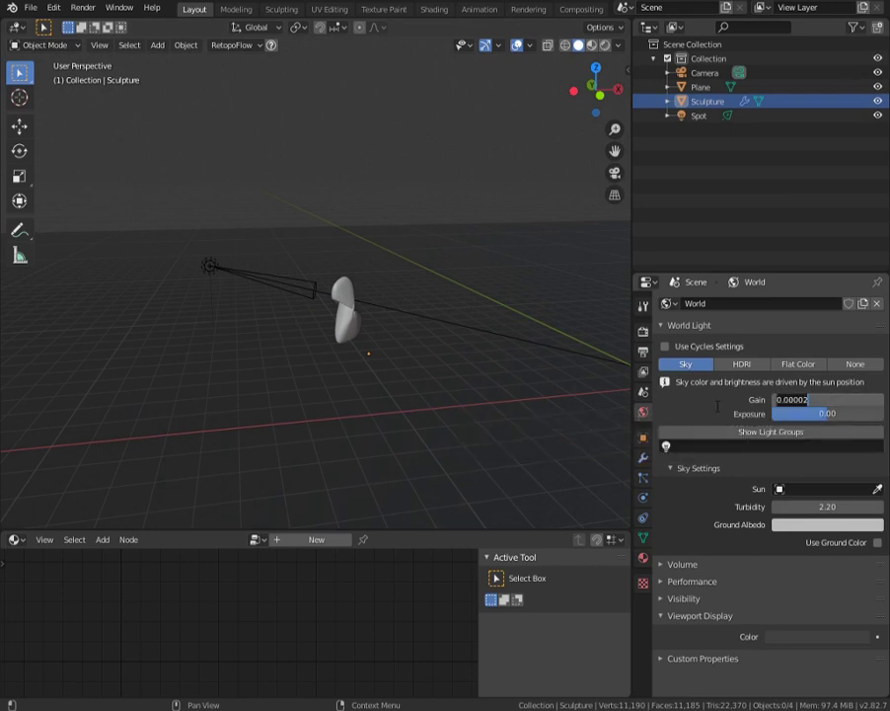
key("Home")
key("Delete")
key("Delete")
key("Delete")
key("Delete")
key("Delete")
key("Delete")
key("Delete")
type("0")
key("Return")
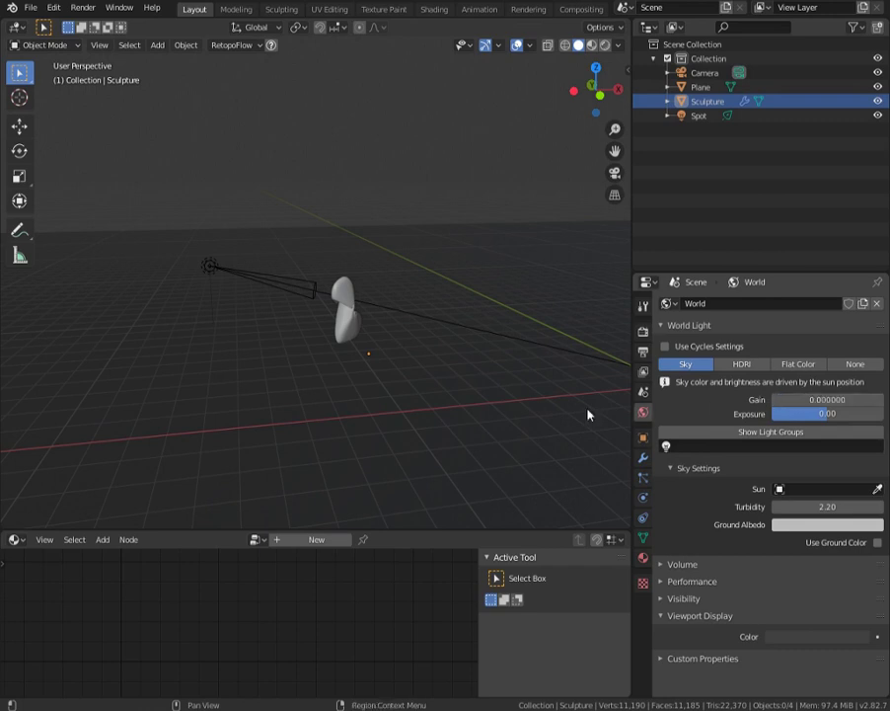
Orbit around the sculpture and select the spot lamp.
mouse_move(389, 400)
middle_mouse_down()
mouse_move(343, 406)
mouse_move(375, 392)
mouse_move(410, 399)
mouse_move(388, 362)
middle_mouse_up()
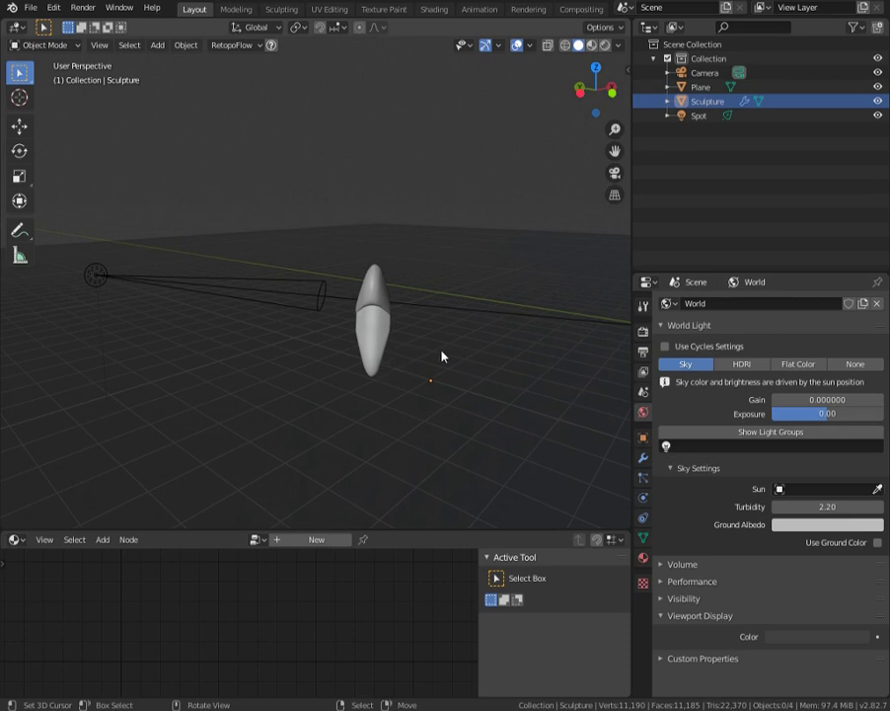
middle_click_drag(405, 349, 330, 354)
middle_click_drag(385, 322, 338, 383)
middle_click_drag(394, 382, 316, 313)
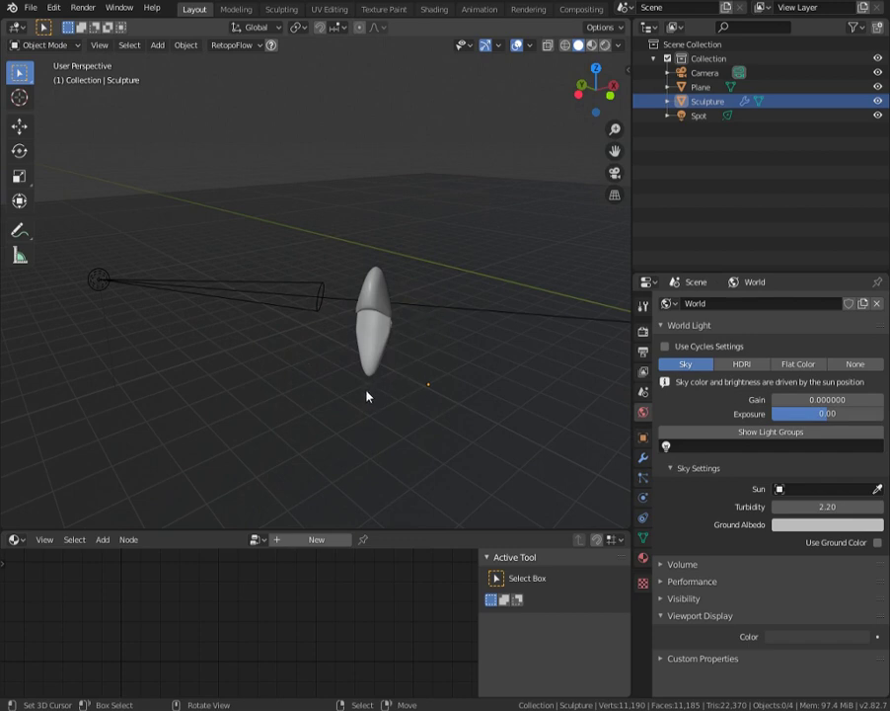
left_click(129, 289)
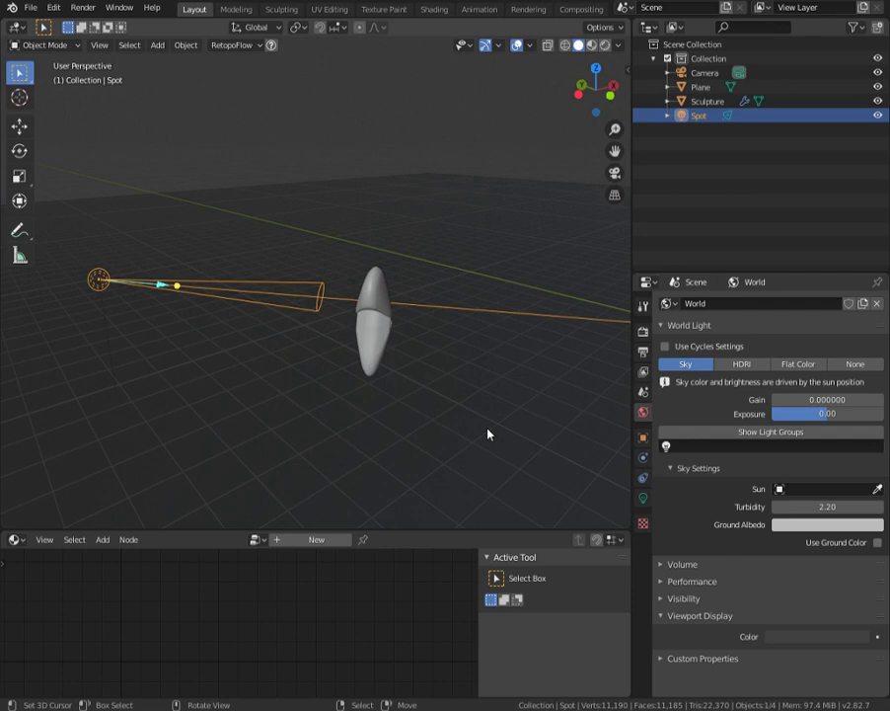
Change the Spot light's brightness unit from Artistic to Lumen, giving 1000 lumens.
left_click(644, 497)
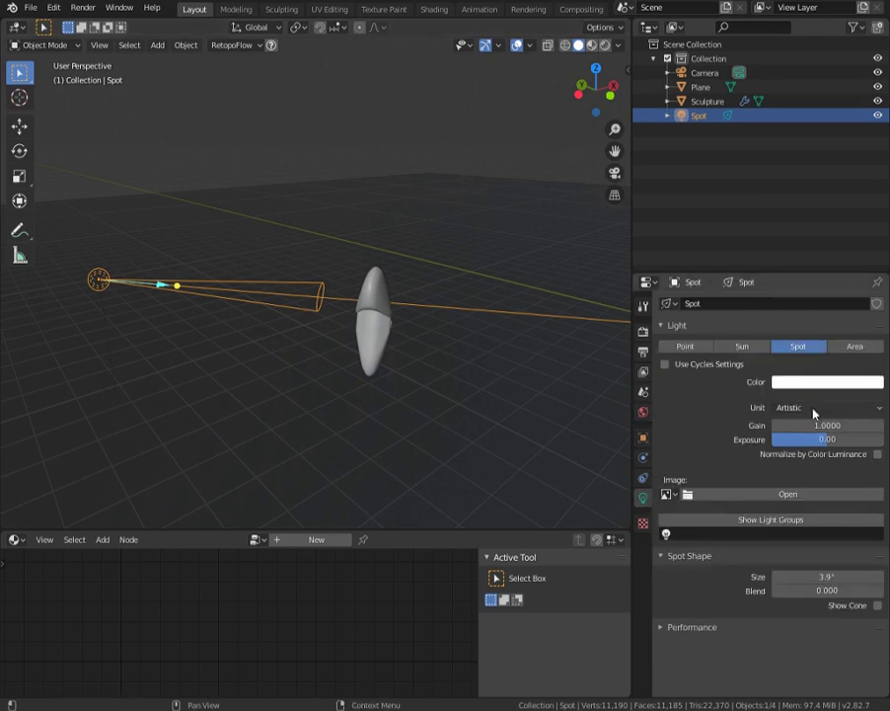
left_click(810, 409)
left_click(807, 457)
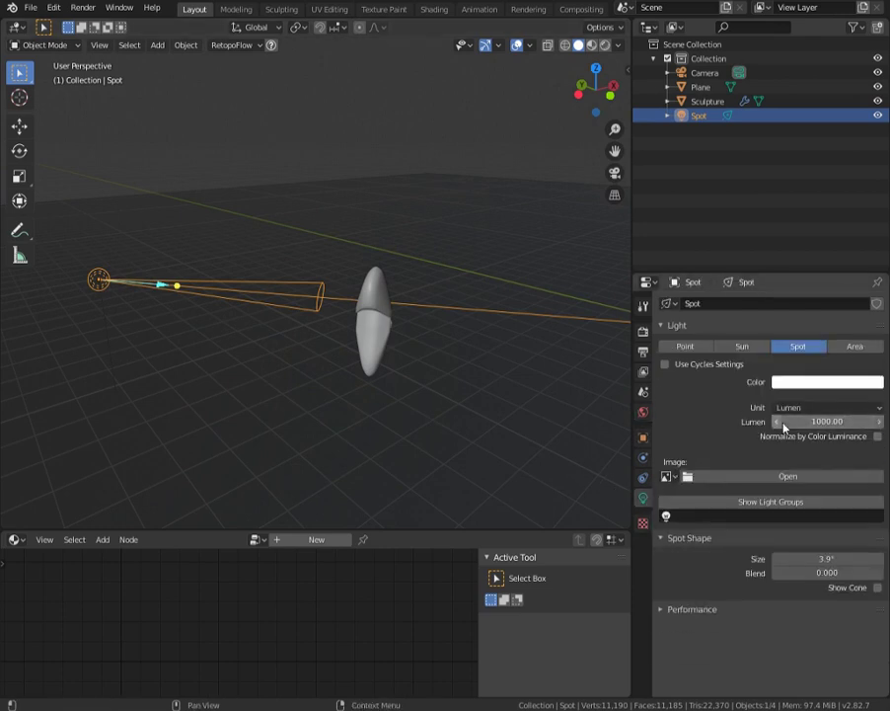
middle_click_drag(357, 375, 443, 394)
scroll(443, 393, "up", 3)
left_click(831, 407)
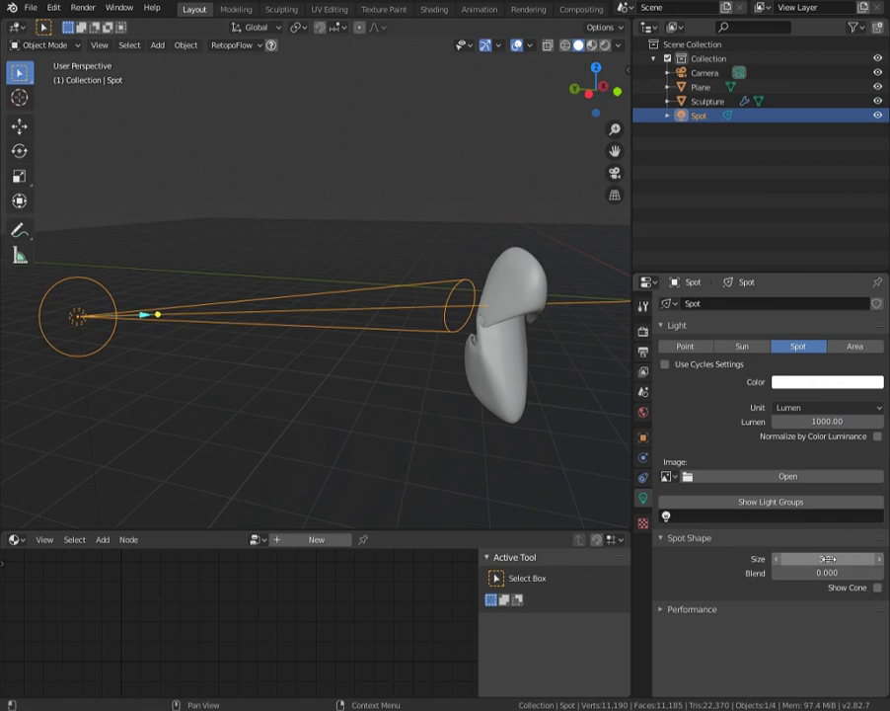
mouse_move(365, 338)
middle_mouse_down("shift")
mouse_move(372, 353)
mouse_move(459, 330)
mouse_move(492, 349)
mouse_move(397, 314)
mouse_move(362, 363)
mouse_move(497, 388)
mouse_move(390, 390)
mouse_move(404, 388)
middle_mouse_up("shift")
left_click(441, 357)
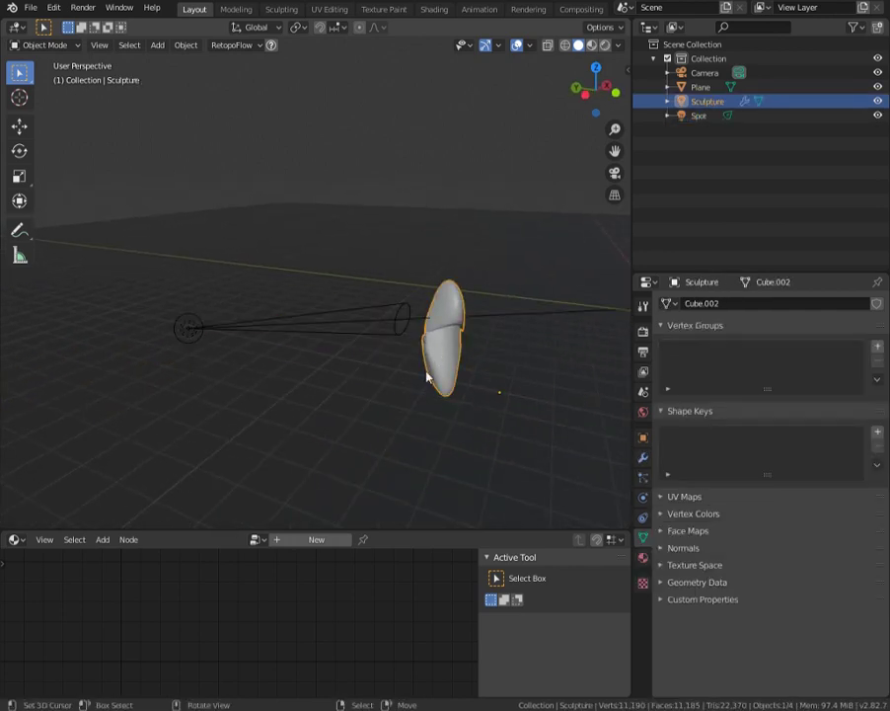
Enlarge the lower area and turn it into a LuxCore Material Nodes editor.
middle_click_drag(399, 385, 333, 422, "shift")
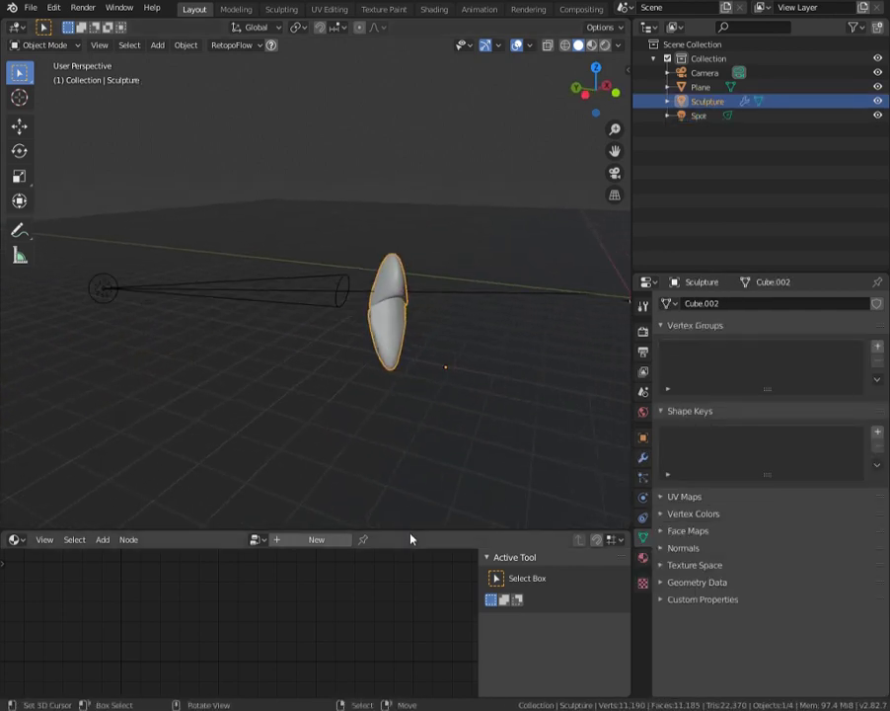
left_click_drag(407, 530, 396, 478)
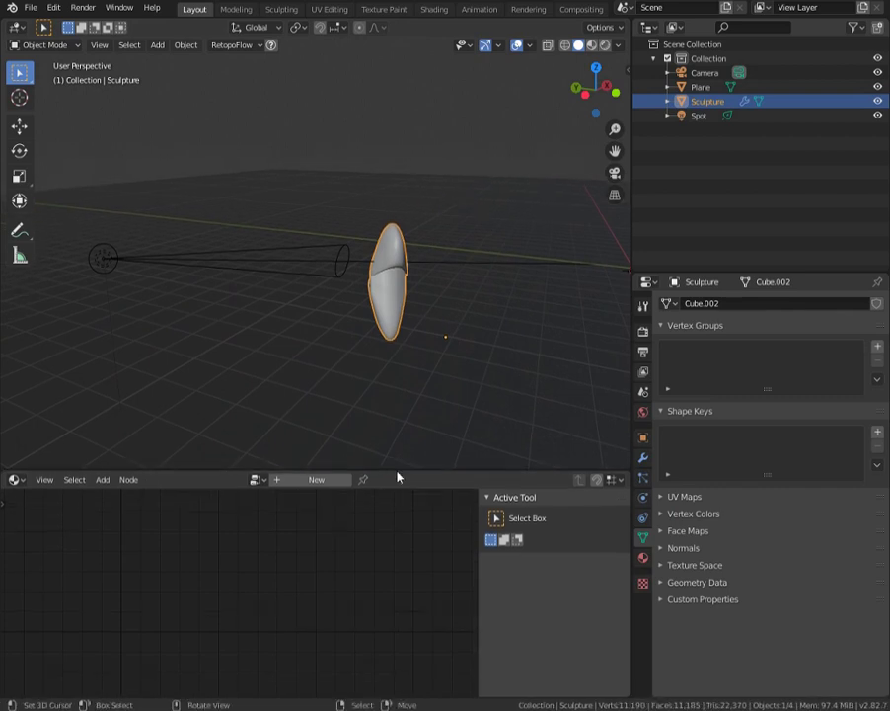
left_click(11, 479)
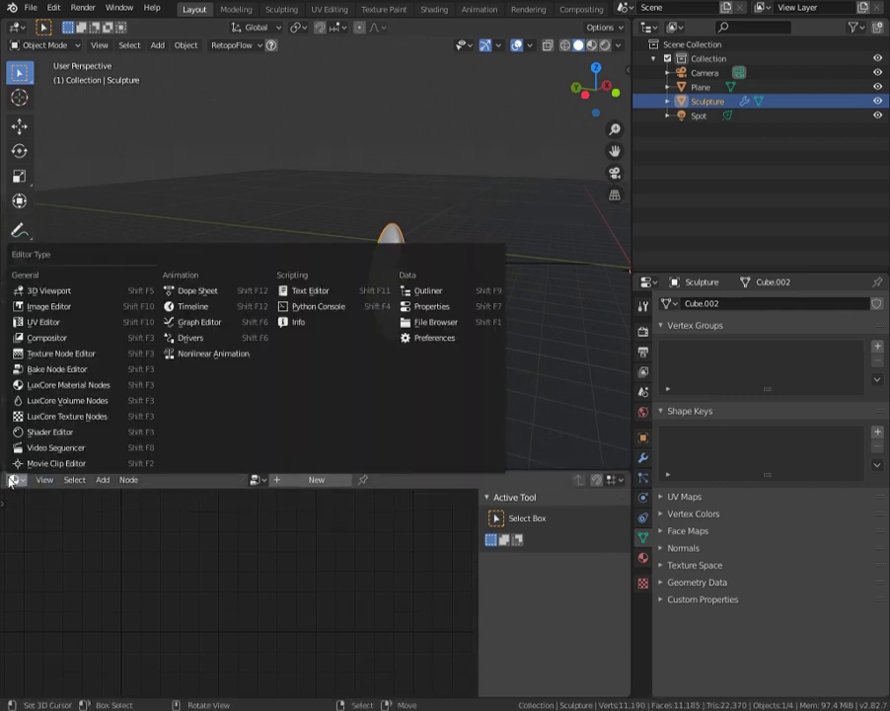
left_click(97, 393)
middle_click_drag(283, 383, 343, 367)
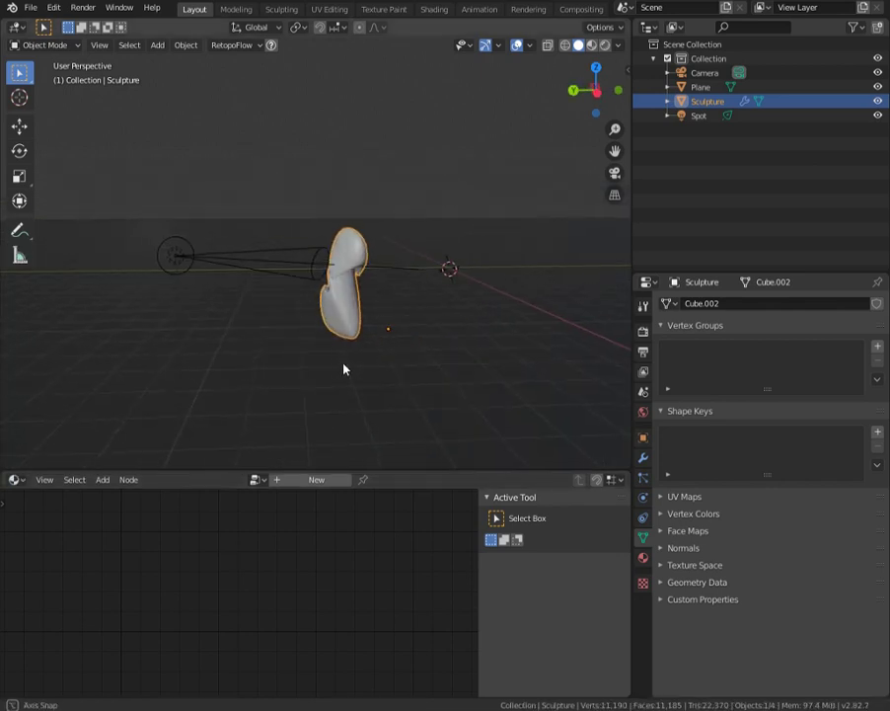
left_click(308, 480)
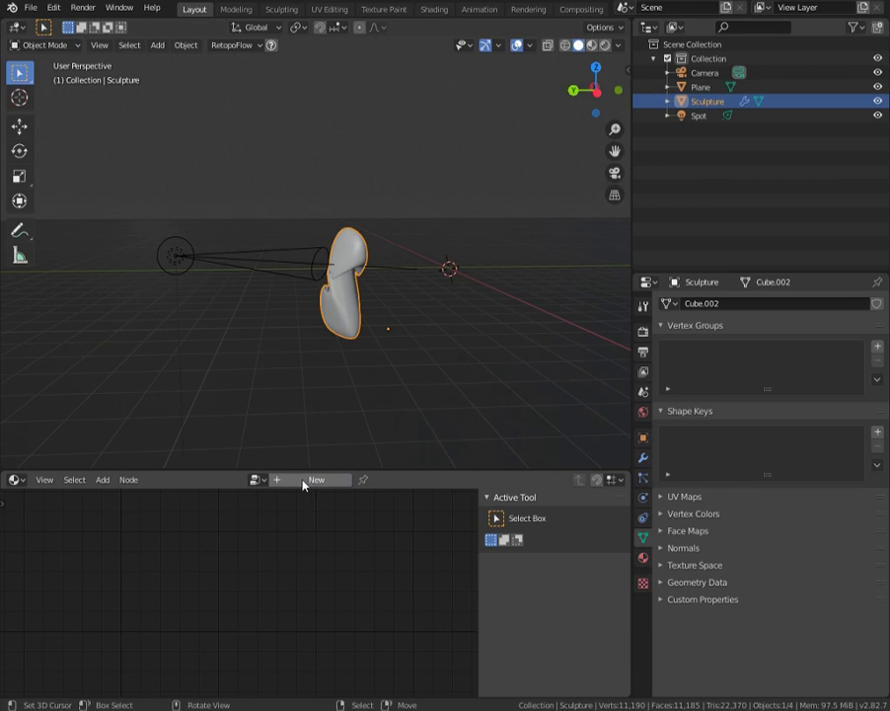
left_click(305, 481)
left_click(308, 481)
mouse_move(369, 334)
middle_mouse_down()
mouse_move(352, 323)
mouse_move(433, 353)
mouse_move(402, 342)
middle_mouse_up()
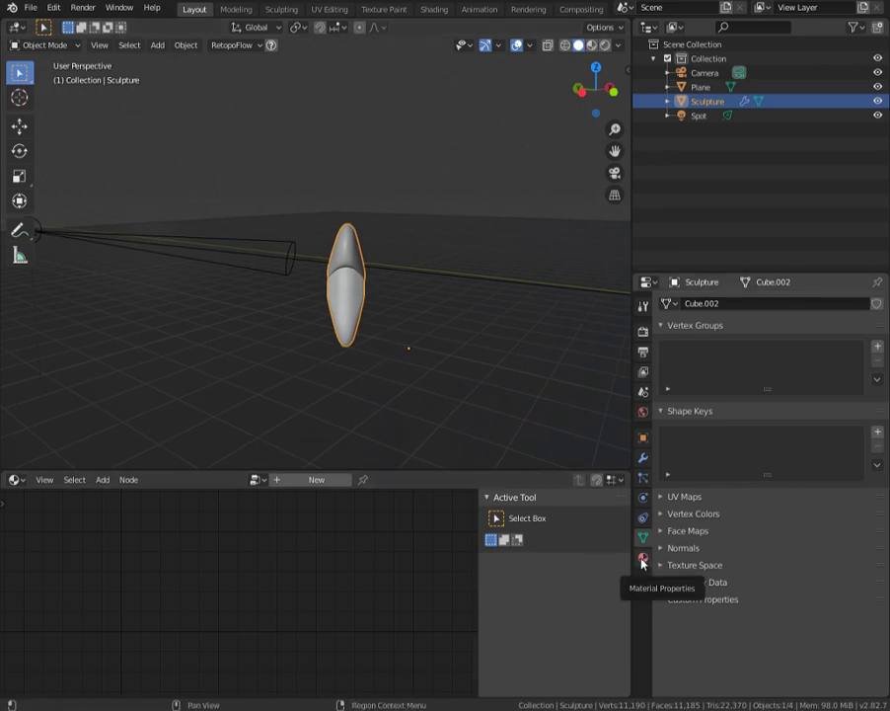
Create the new material Material.006 for the Sculpture and frame its Matte and Output nodes.
left_click(642, 557)
left_click(729, 350)
scroll(204, 537, "down", 3)
middle_click_drag(351, 509, 264, 592)
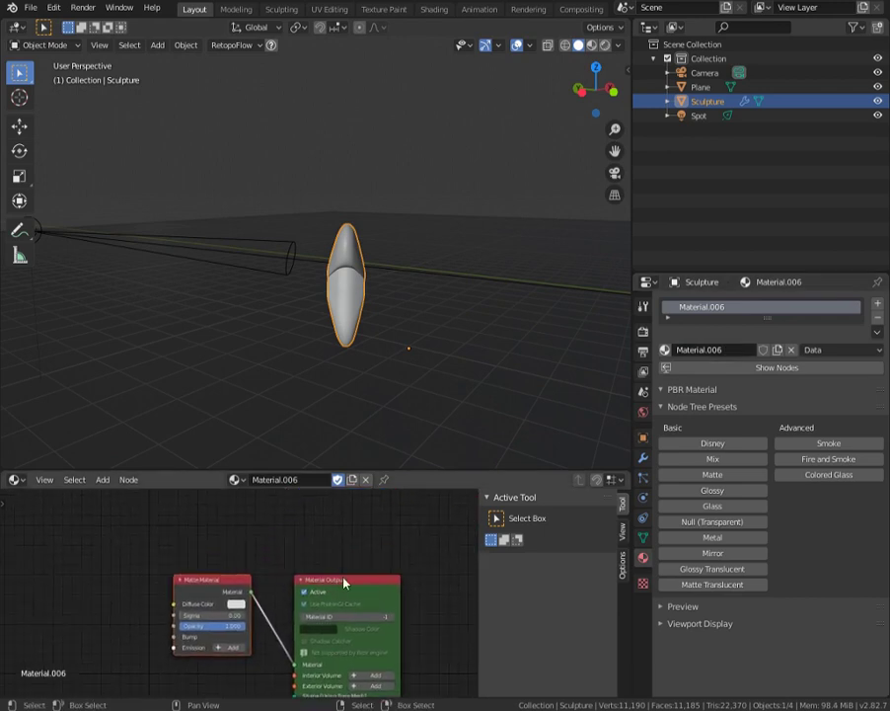
left_click_drag(343, 582, 370, 554)
middle_click_drag(250, 551, 294, 515)
left_click(227, 548)
scroll(280, 560, "up", 3)
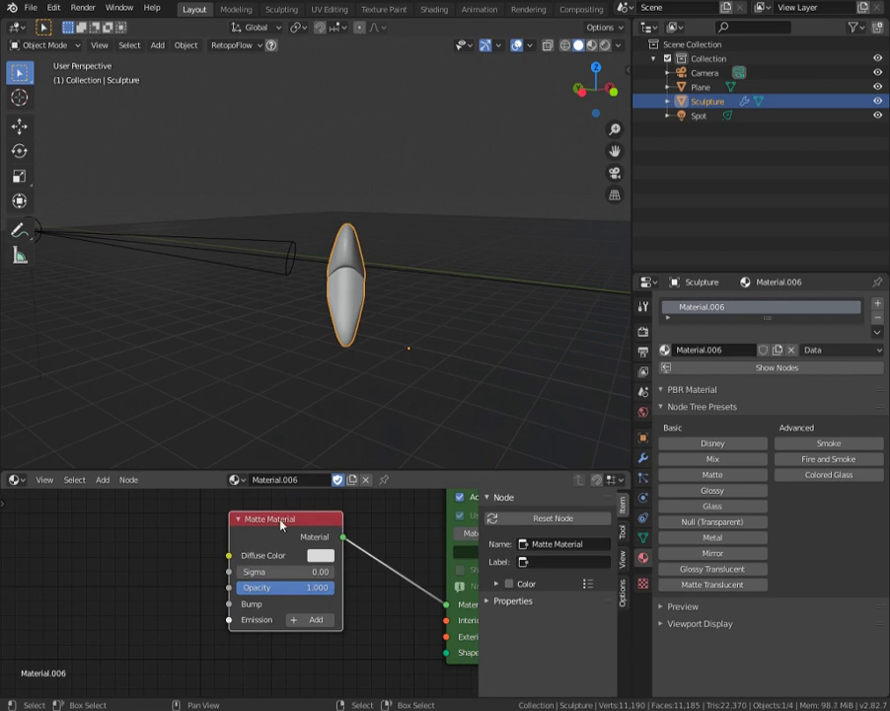
Delete the Matte node, add a Glass Material via search and link it to Material Output.
key("x")
key("shift+a")
left_click(228, 527)
type("glas")
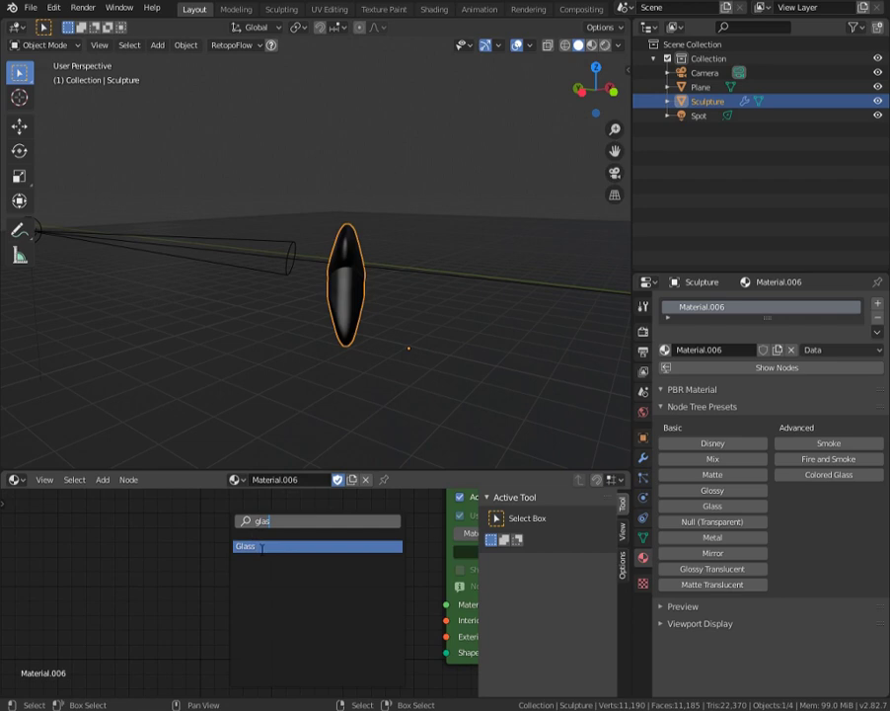
key("Return")
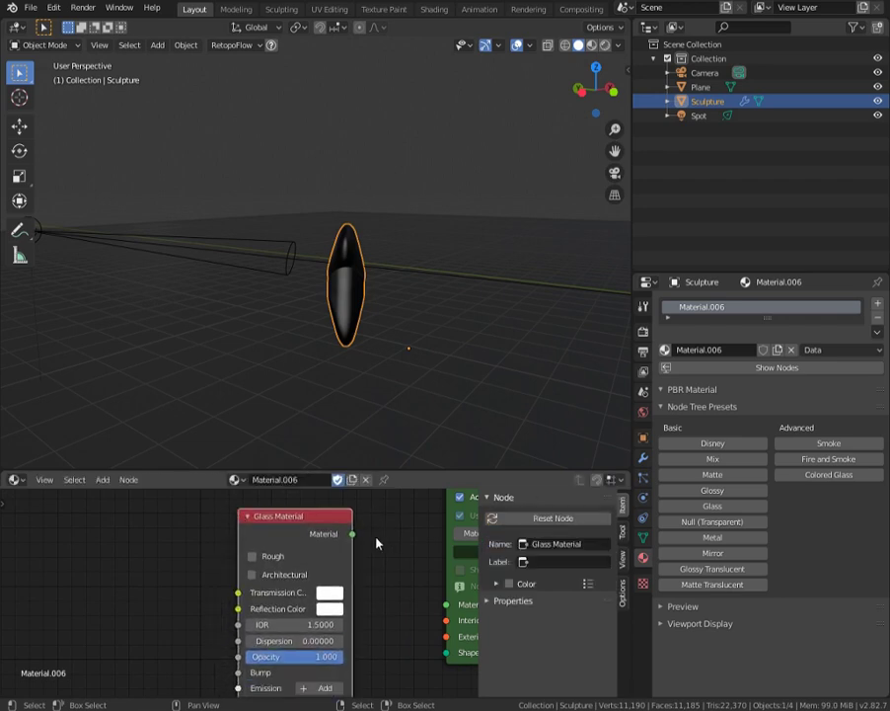
middle_click_drag(375, 537, 255, 546)
left_click_drag(255, 546, 332, 632)
left_click_drag(188, 545, 176, 508)
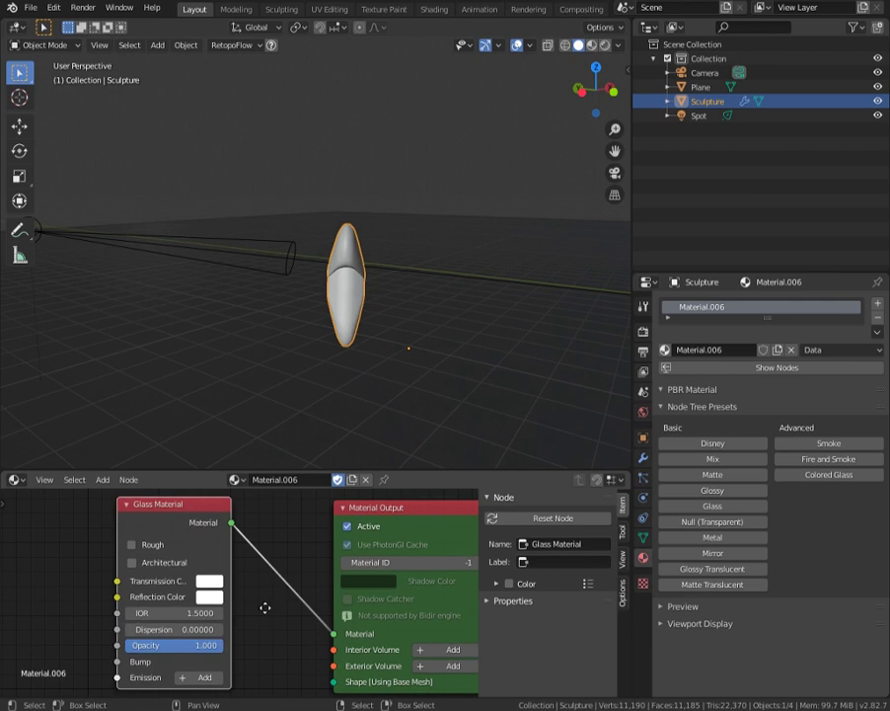
middle_click_drag(267, 606, 346, 559)
Inspect the Glass Material node (IOR 1.5000, dispersion 0) and orbit around the sculpture.
scroll(347, 560, "up", 4)
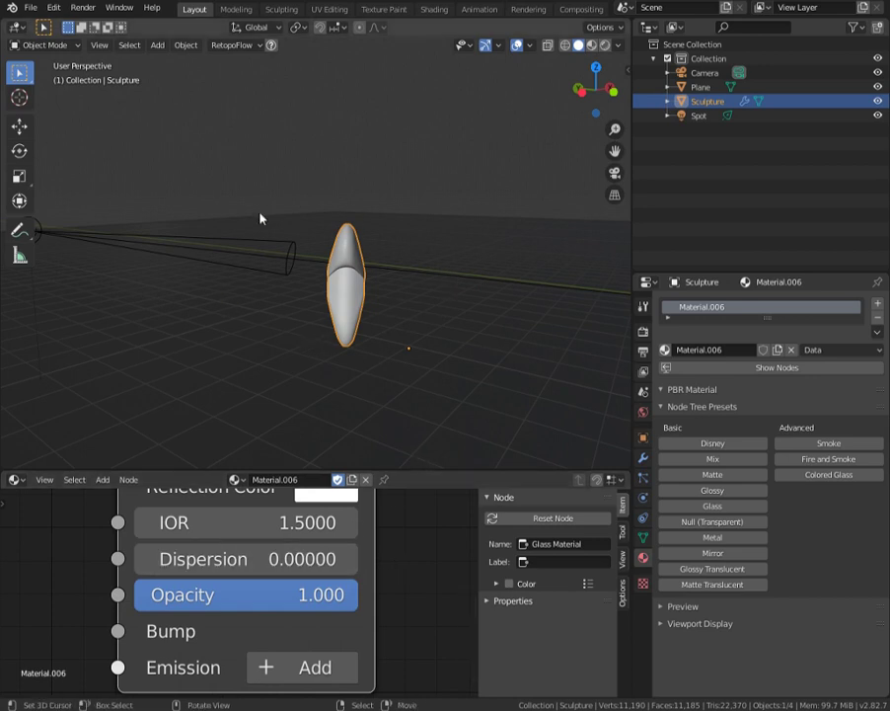
scroll(393, 593, "up", 2, "shift")
scroll(394, 601, "down", 2)
scroll(367, 563, "down", 1)
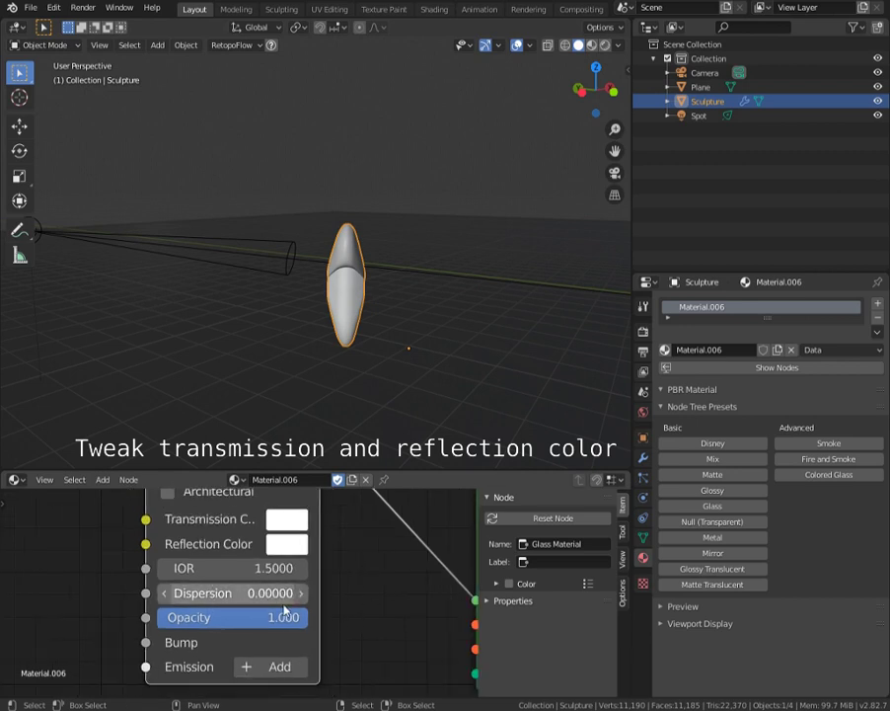
mouse_move(400, 415)
middle_mouse_down()
mouse_move(314, 363)
mouse_move(387, 367)
mouse_move(304, 343)
mouse_move(320, 347)
middle_mouse_up()
scroll(304, 342, "up", 3)
middle_click_drag(364, 558, 374, 580)
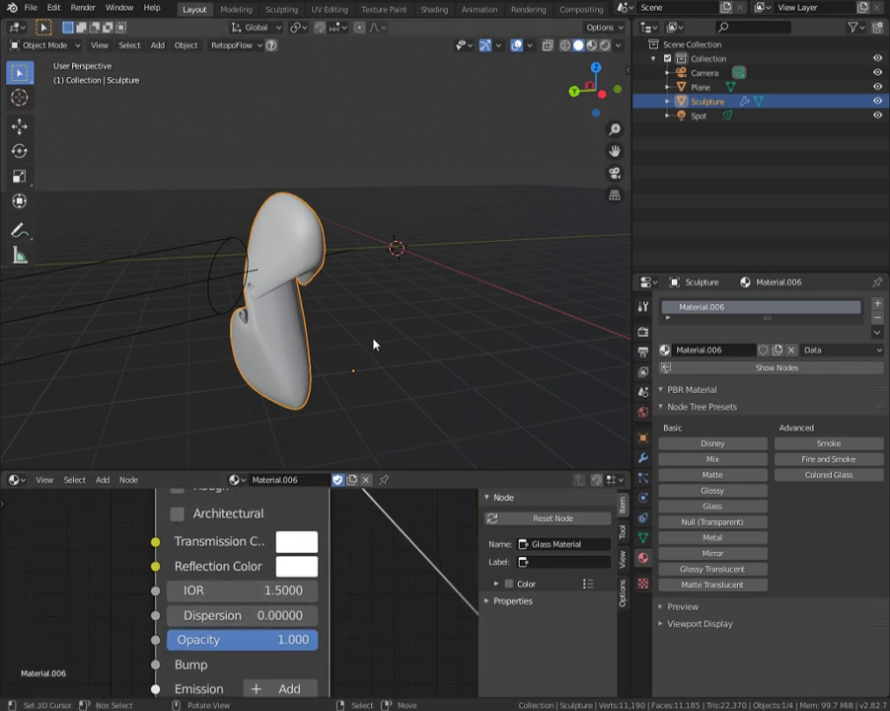
mouse_move(379, 350)
middle_mouse_down()
mouse_move(294, 336)
mouse_move(349, 312)
middle_mouse_up()
scroll(319, 342, "down", 2)
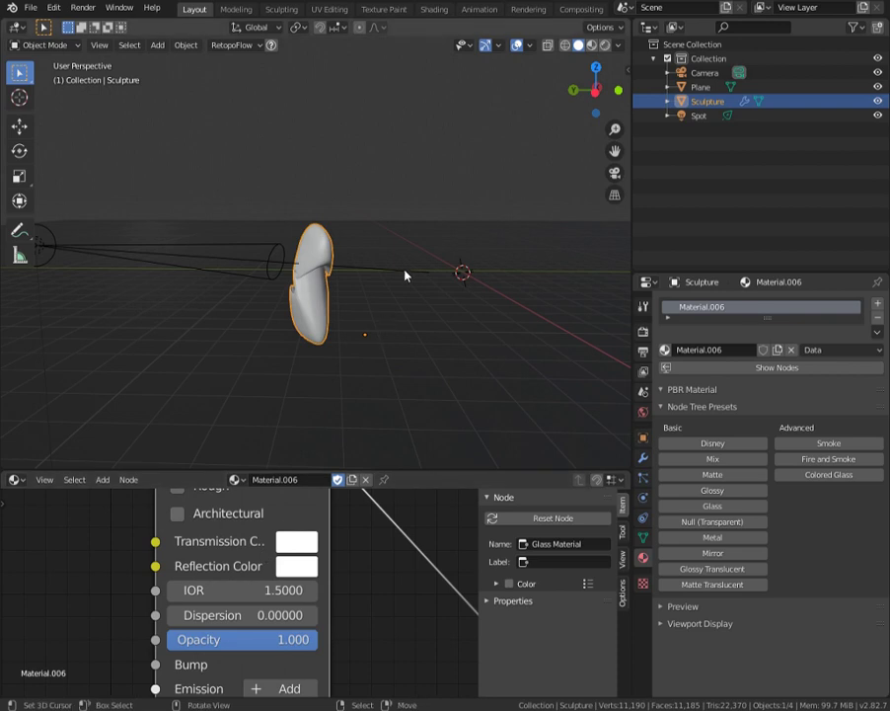
scroll(405, 267, "down", 5)
middle_click_drag(389, 252, 365, 300)
Look through the scene camera and switch the viewport to rendered preview.
key("KP_0")
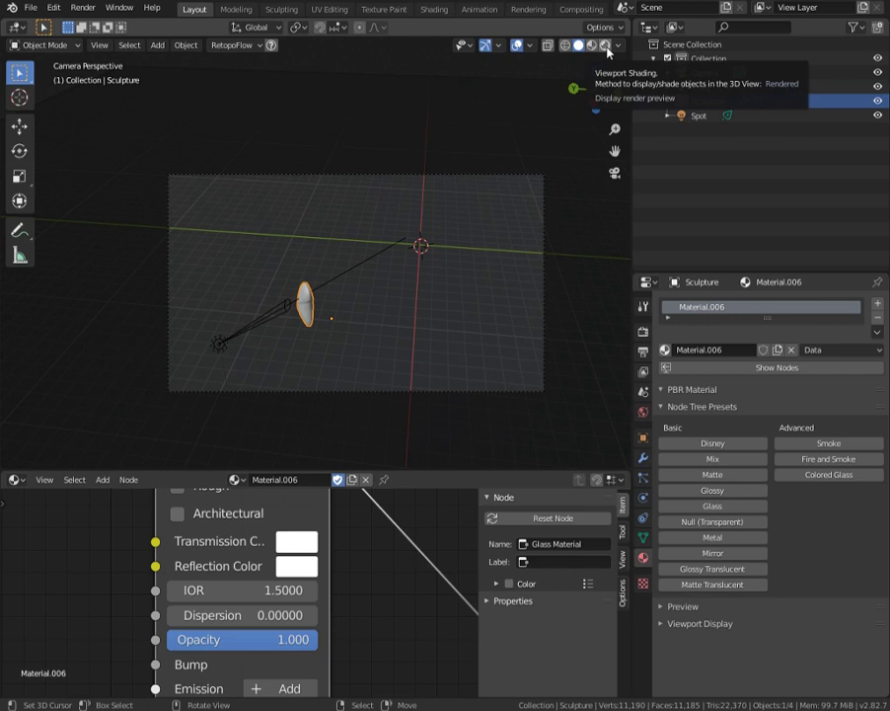
left_click(605, 47)
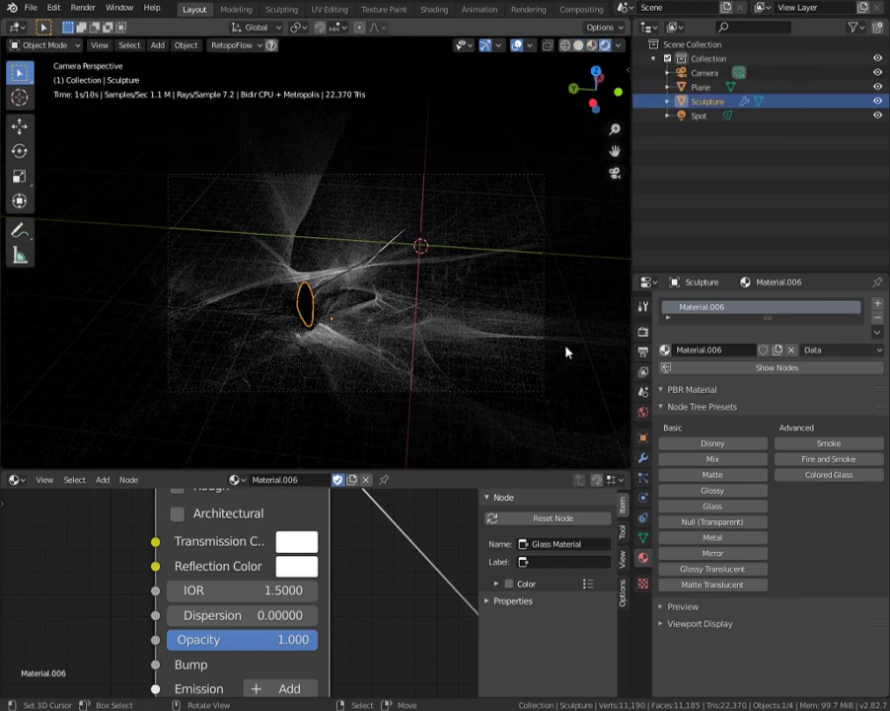
Try different glass IOR values while orbiting to inspect the caustics.
mouse_move(537, 338)
middle_mouse_down()
mouse_move(361, 371)
mouse_move(360, 357)
mouse_move(296, 370)
mouse_move(426, 348)
mouse_move(350, 341)
mouse_move(443, 342)
mouse_move(323, 345)
mouse_move(375, 340)
mouse_move(413, 341)
mouse_move(381, 346)
mouse_move(491, 369)
mouse_move(415, 380)
mouse_move(403, 370)
mouse_move(426, 388)
mouse_move(399, 555)
middle_mouse_up()
scroll(399, 554, "down", 2)
mouse_move(326, 415)
middle_mouse_down()
mouse_move(281, 331)
mouse_move(305, 448)
middle_mouse_up()
mouse_move(237, 590)
left_mouse_down()
mouse_move(331, 590)
mouse_move(246, 599)
left_mouse_up()
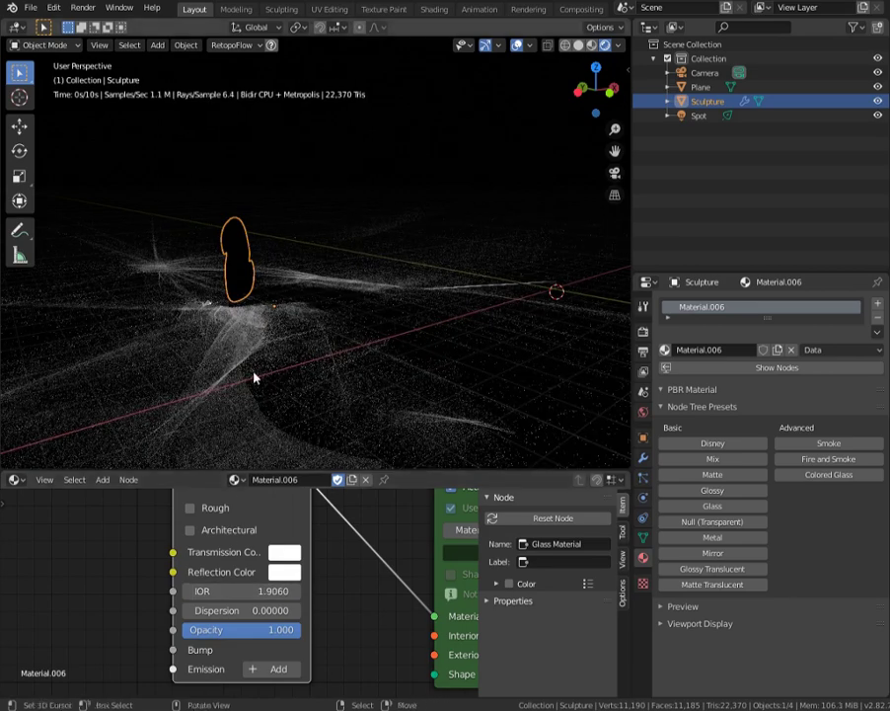
mouse_move(253, 378)
middle_mouse_down()
mouse_move(192, 363)
mouse_move(267, 399)
mouse_move(261, 405)
middle_mouse_up()
left_click_drag(242, 590, 58, 590)
Type a glass IOR of 1.5000 and orbit to view the re-rendered caustics.
left_click(269, 592)
key("End")
key("BackSpace")
key("BackSpace")
key("BackSpace")
key("BackSpace")
type("5")
key("Return")
scroll(394, 389, "down", 3)
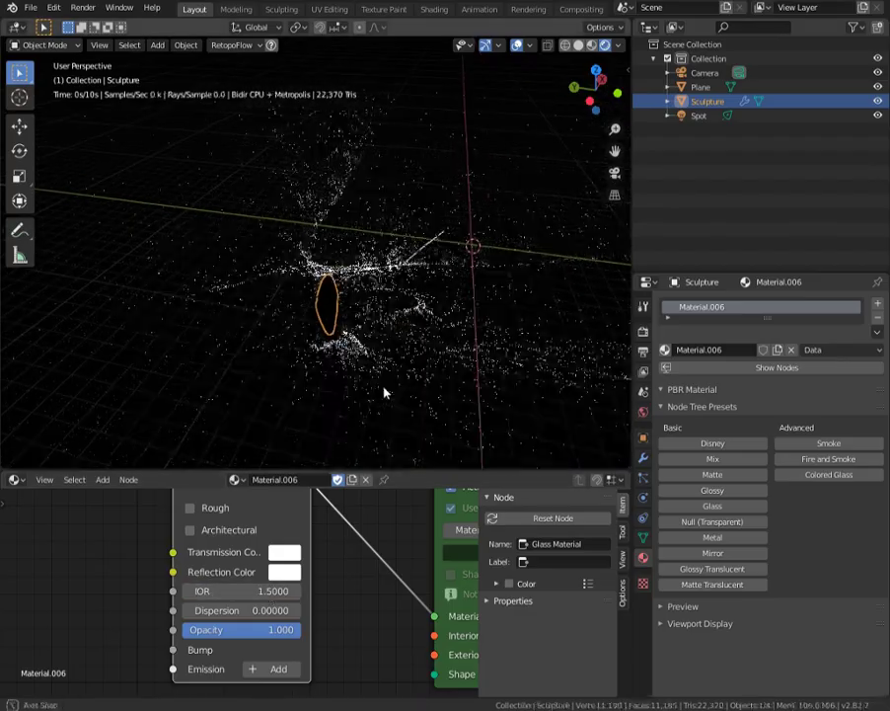
mouse_move(385, 393)
middle_mouse_down()
mouse_move(314, 349)
mouse_move(294, 356)
mouse_move(341, 371)
mouse_move(360, 358)
mouse_move(300, 359)
mouse_move(353, 371)
mouse_move(403, 411)
mouse_move(312, 359)
middle_mouse_up()
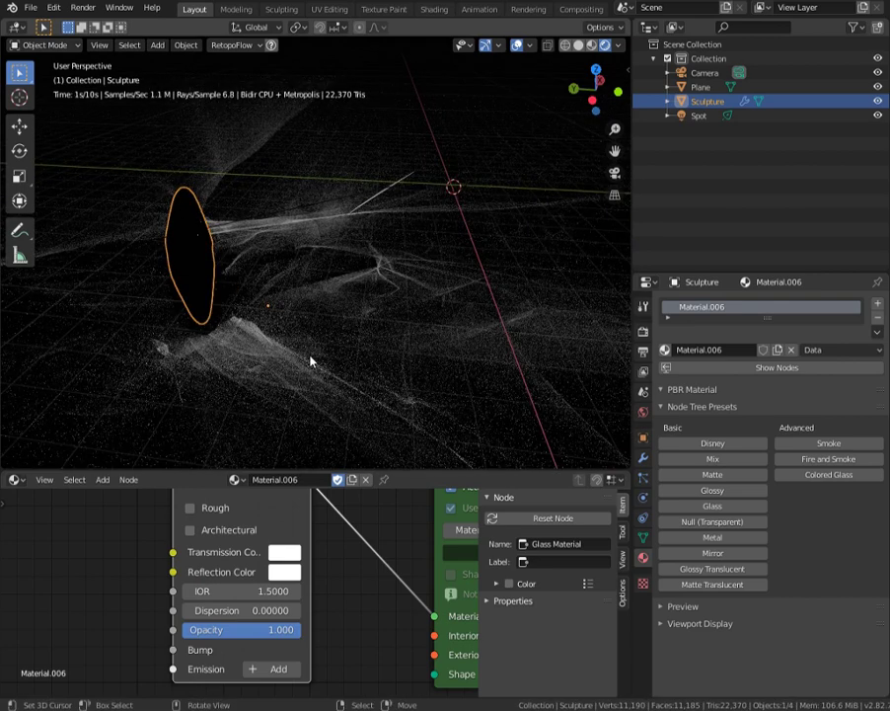
Lower the spot light about 0.44 m along the Z axis.
middle_click_drag(253, 340, 208, 312)
left_click(163, 269)
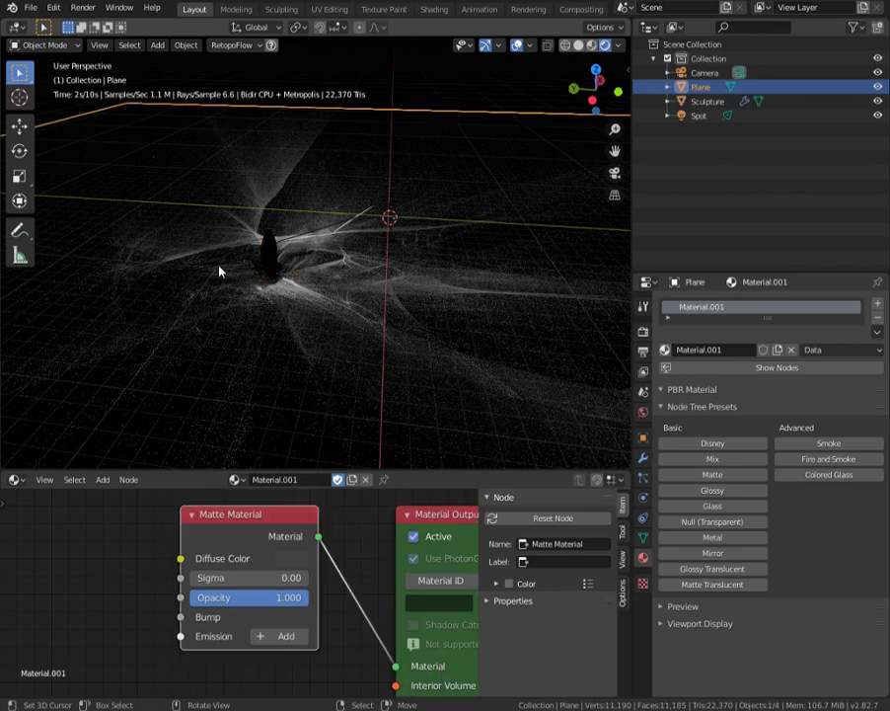
left_click(698, 116)
key("g")
key("z")
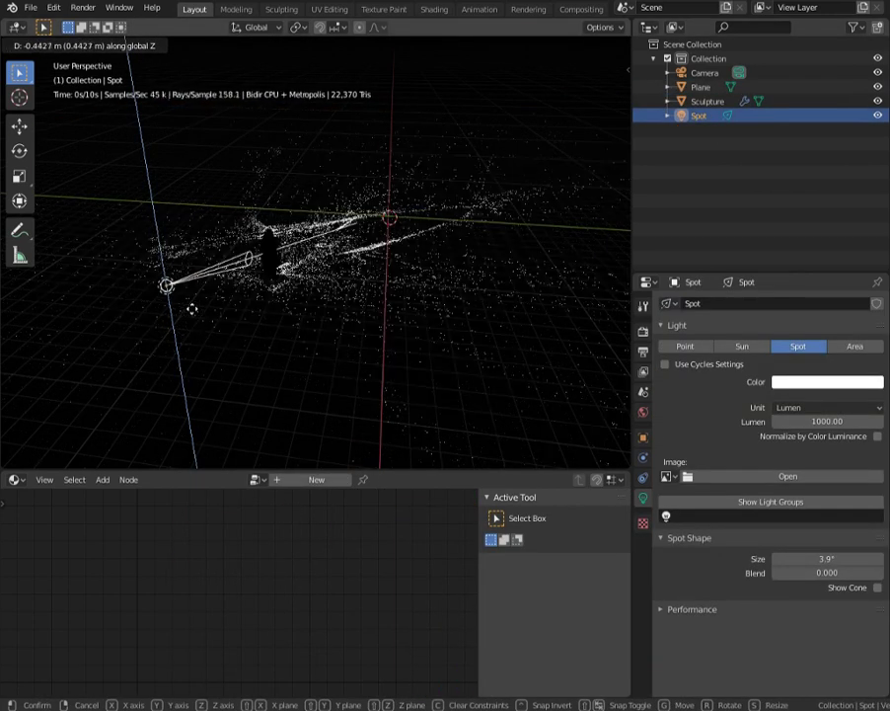
left_click(191, 310)
Reselect the Plane and view the scene through the camera.
left_click(221, 300)
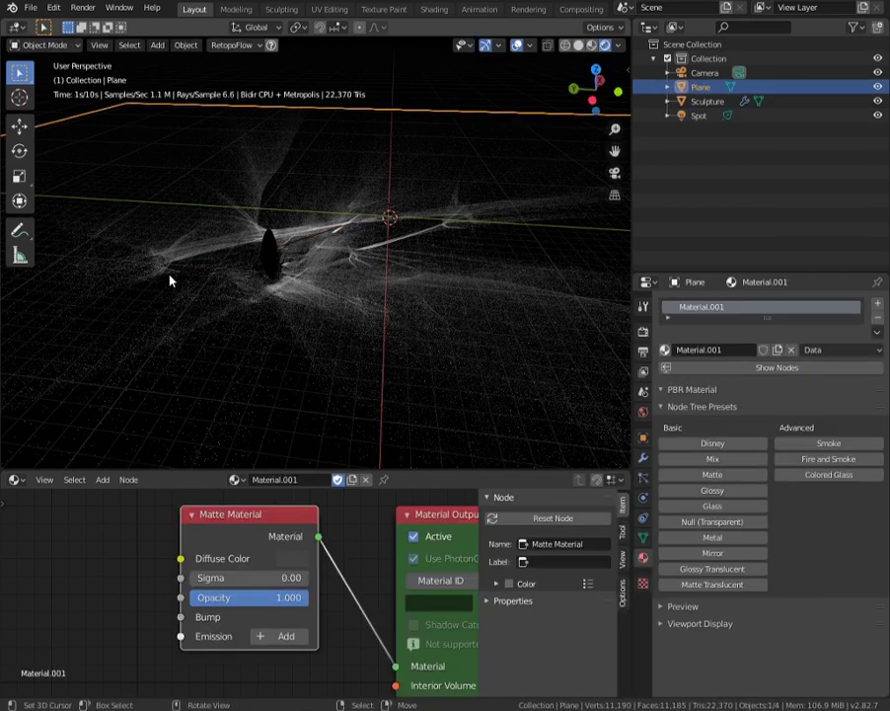
left_click(188, 288)
left_click(203, 300)
scroll(274, 312, "up", 3)
key("KP_0")
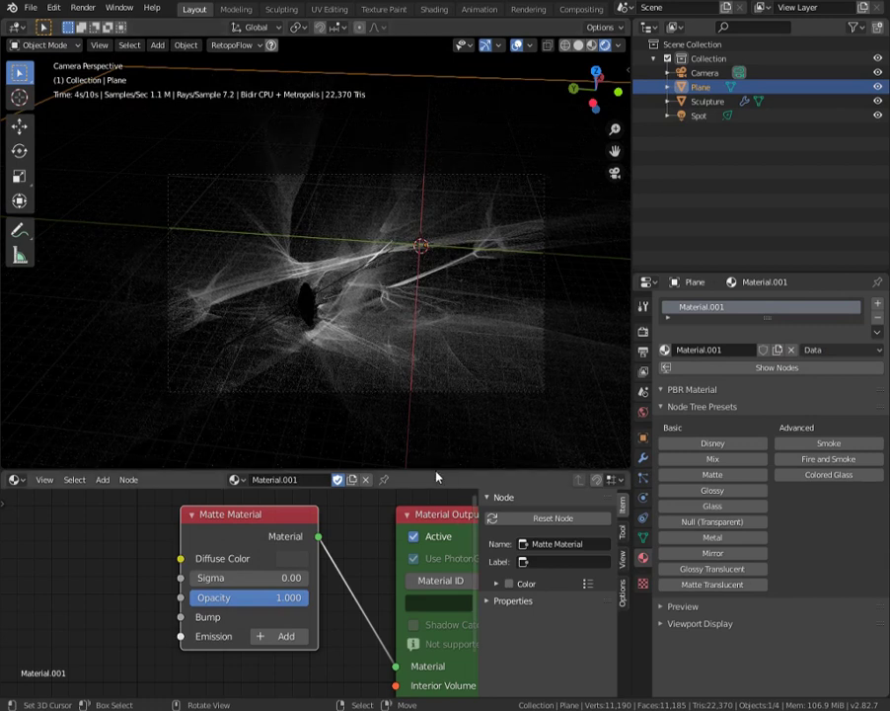
left_click(16, 27)
Turn the 3D viewport into an Image Editor and start the final F12 render.
left_click(63, 95)
middle_click_drag(304, 316, 407, 347)
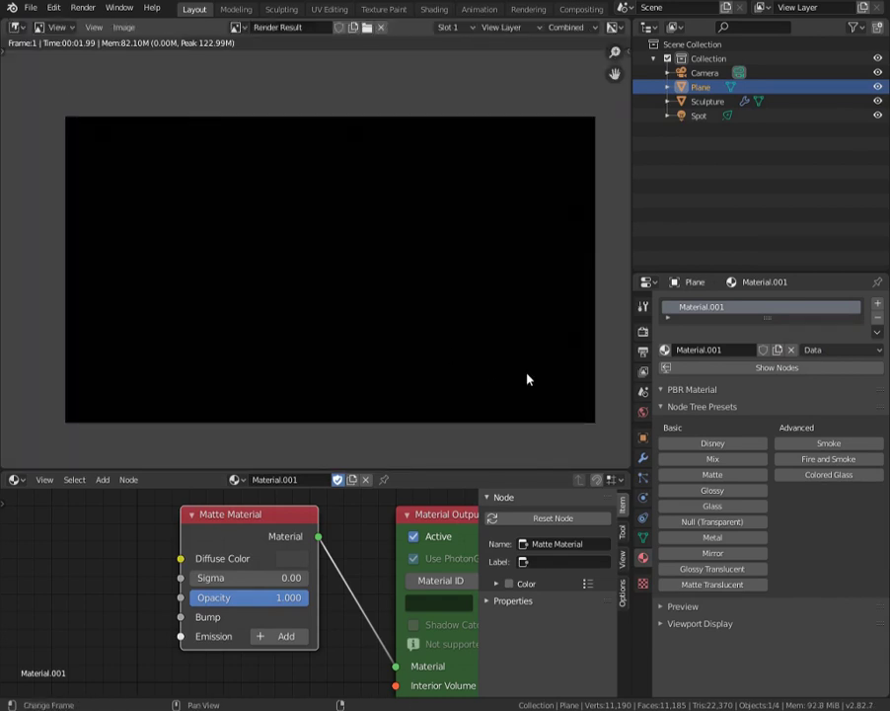
key("F12")
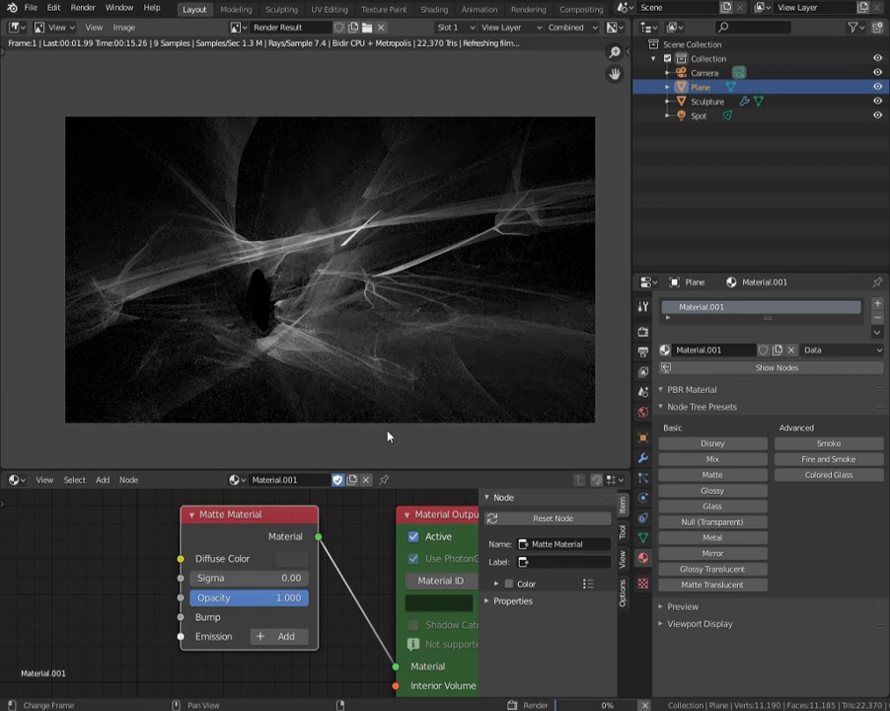
Pan and zoom across the render to inspect the caustics and the sculpture's dark shadow.
middle_click_drag(388, 435, 361, 364)
scroll(361, 364, "up", 8)
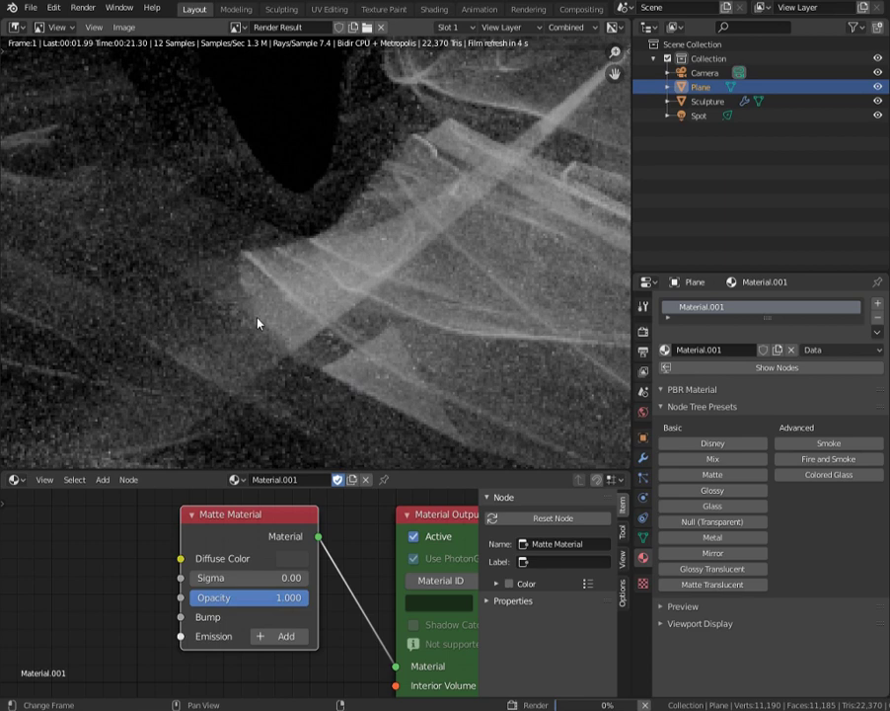
middle_click_drag(371, 291, 387, 314)
middle_click_drag(246, 434, 302, 307)
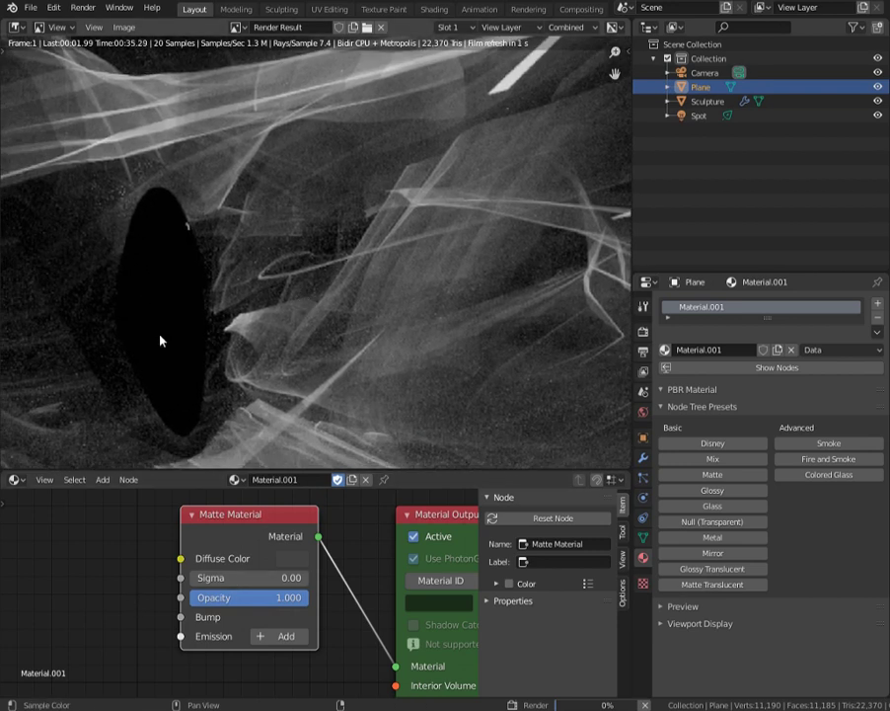
scroll(161, 340, "down", 4)
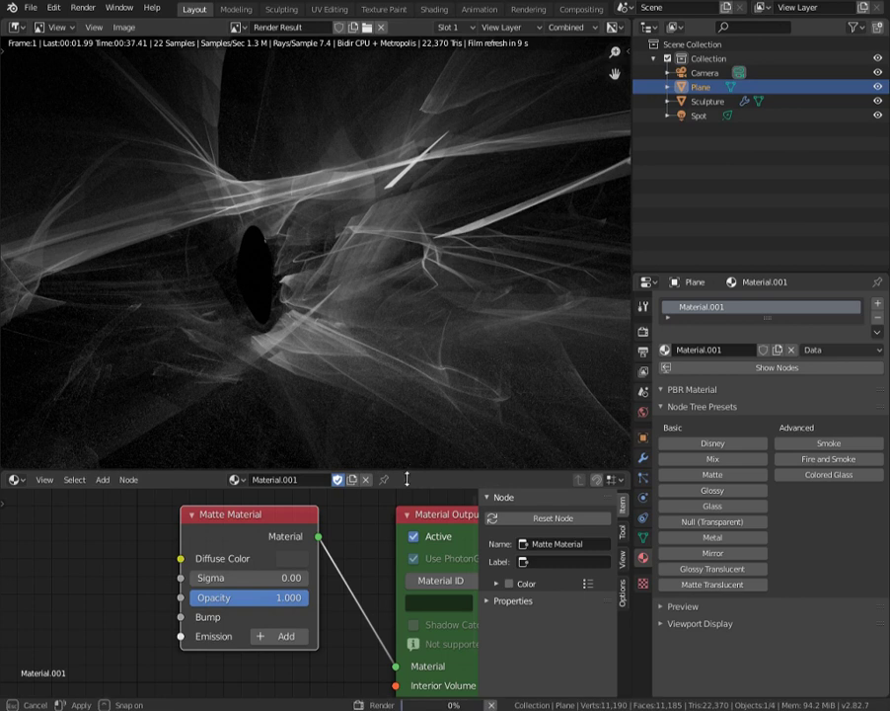
Enlarge the render area over the node editor and inspect the caustics close up.
left_click_drag(412, 471, 412, 643)
middle_click_drag(318, 432, 314, 462)
scroll(296, 450, "down", 3)
scroll(296, 449, "up", 5)
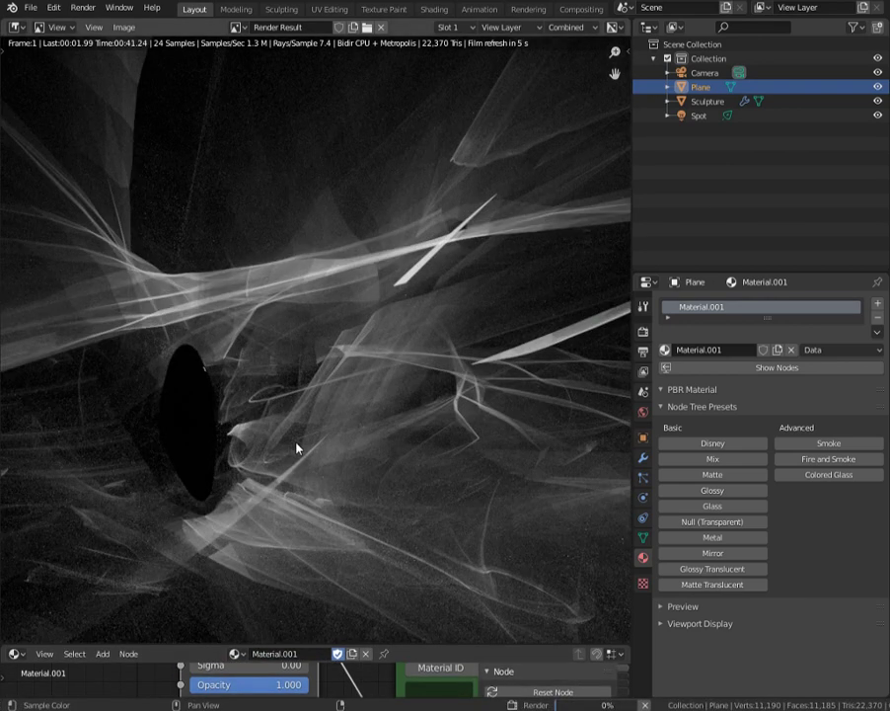
middle_click_drag(270, 519, 302, 408)
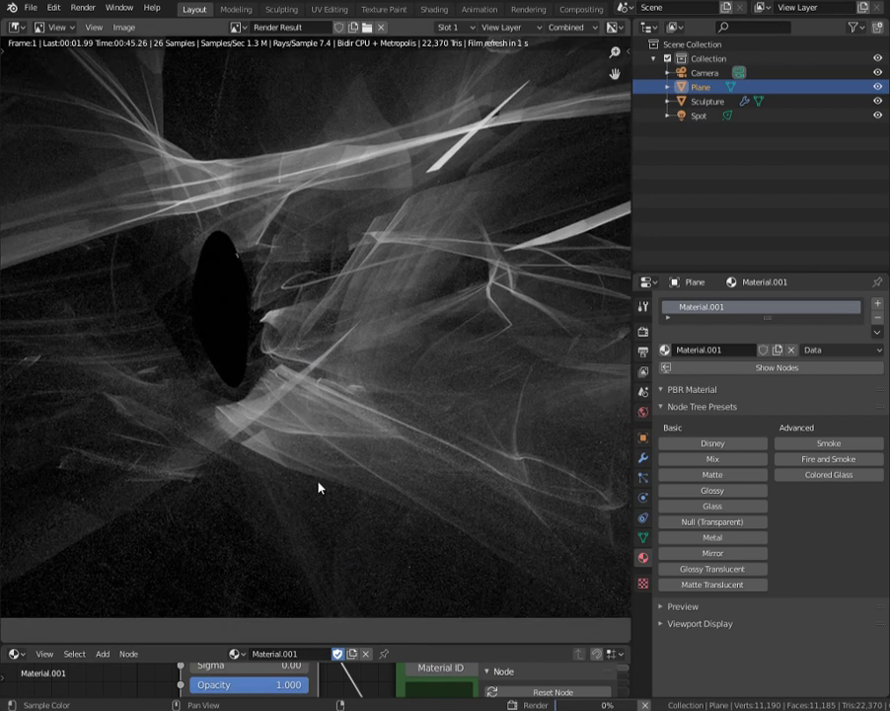
scroll(317, 481, "up", 4)
middle_click_drag(324, 481, 212, 527)
middle_click_drag(349, 421, 296, 490)
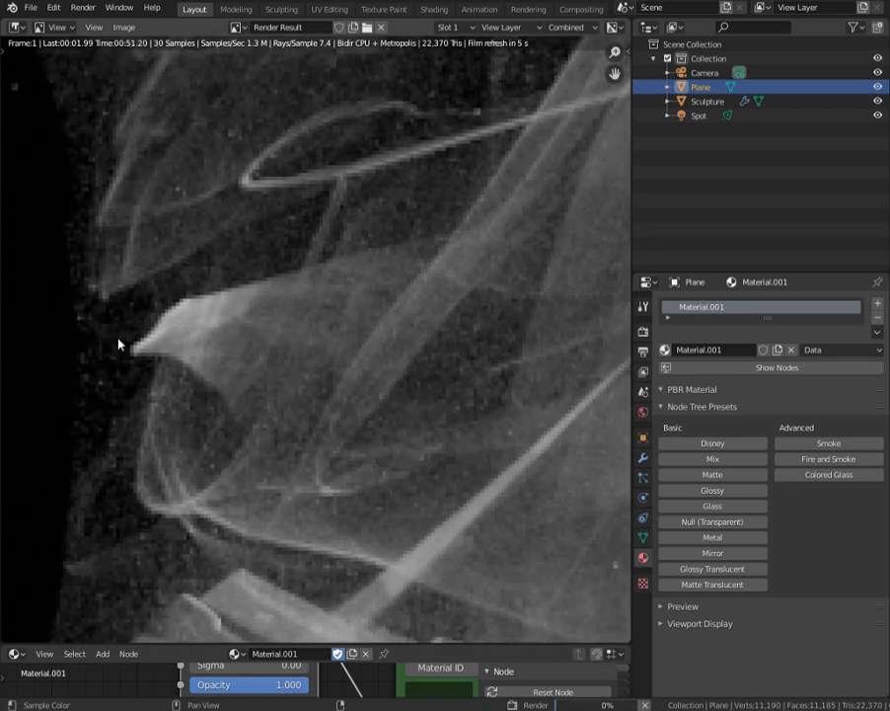
scroll(233, 425, "down", 6)
middle_click_drag(263, 402, 261, 455)
scroll(277, 456, "down", 2)
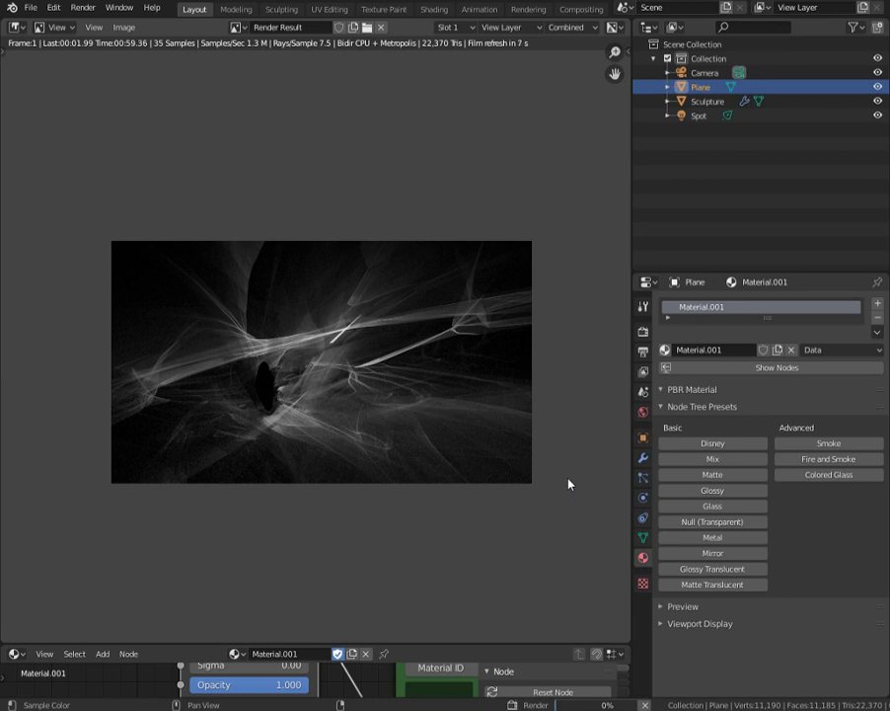
Expand the LuxCore Halt Conditions in Render properties, keeping Time at 600 seconds.
left_click(643, 331)
scroll(762, 582, "down", 3)
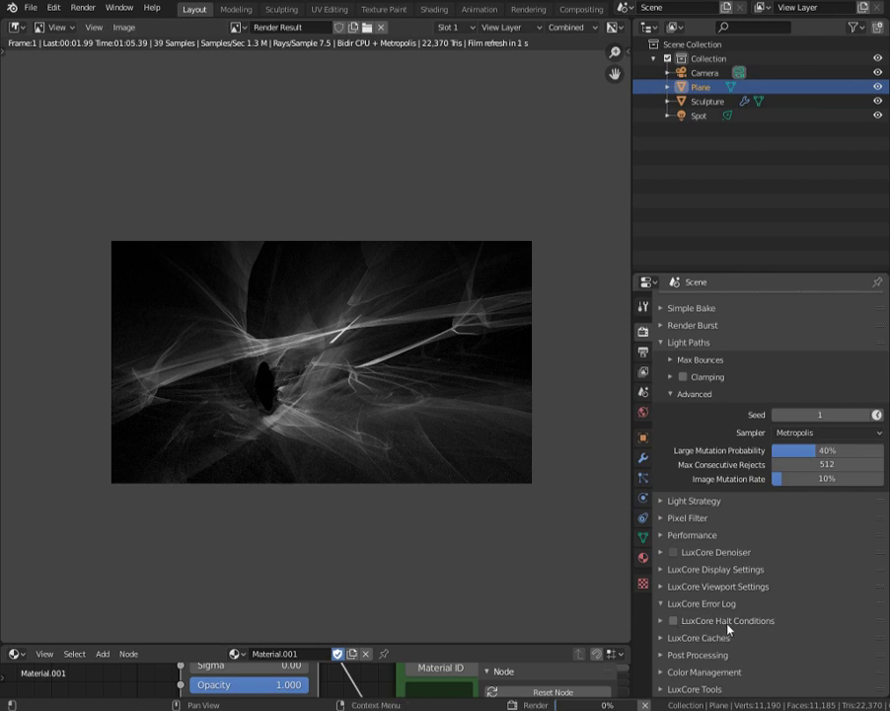
left_click(687, 620)
scroll(687, 620, "down", 4)
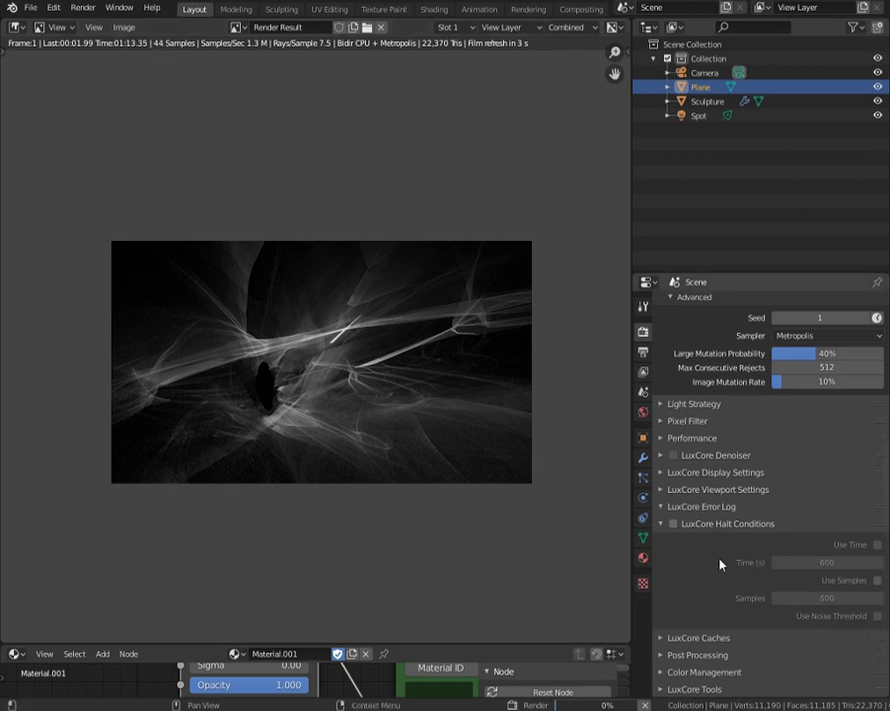
mouse_move(851, 564)
left_mouse_down()
mouse_move(824, 562)
mouse_move(844, 563)
left_mouse_up()
key("Escape")
Pan and zoom the progressing render around the dark hole near the sculpture.
scroll(306, 449, "up", 5)
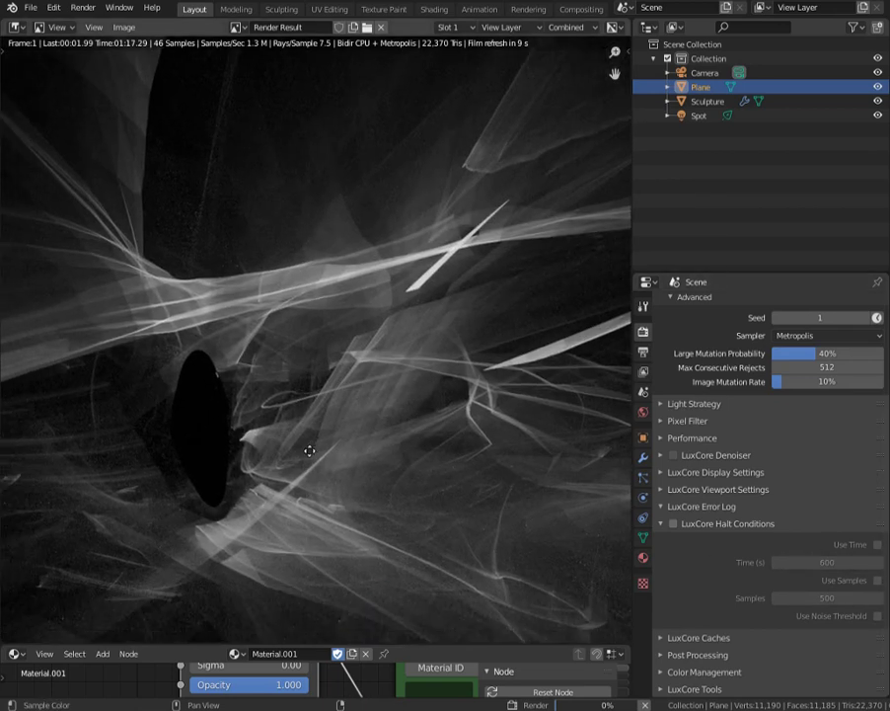
scroll(296, 489, "up", 6)
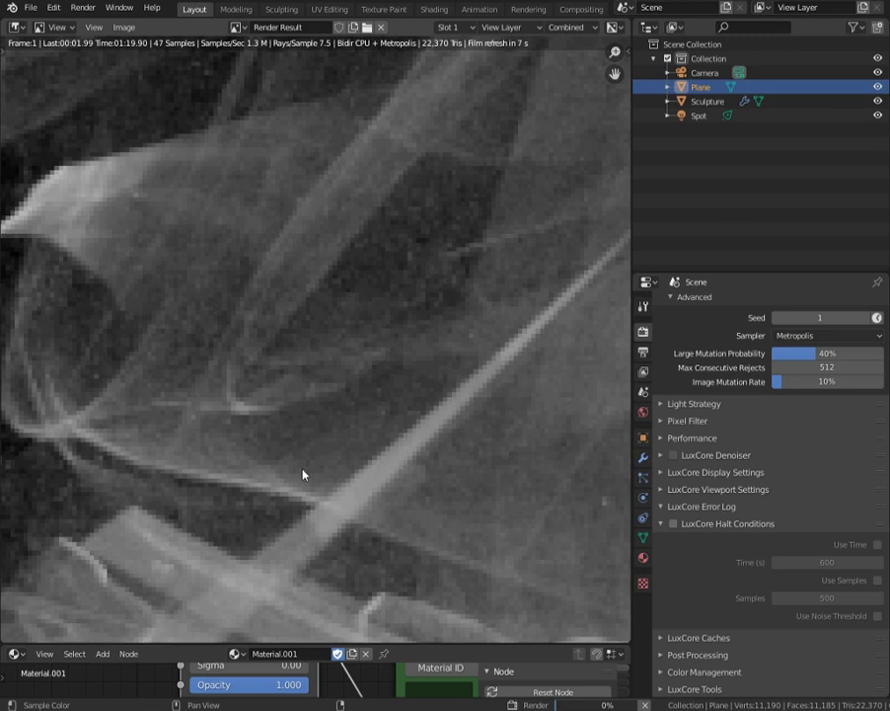
scroll(302, 474, "down", 5)
mouse_move(278, 477)
middle_mouse_down()
mouse_move(417, 449)
mouse_move(438, 418)
mouse_move(362, 451)
mouse_move(169, 461)
middle_mouse_up()
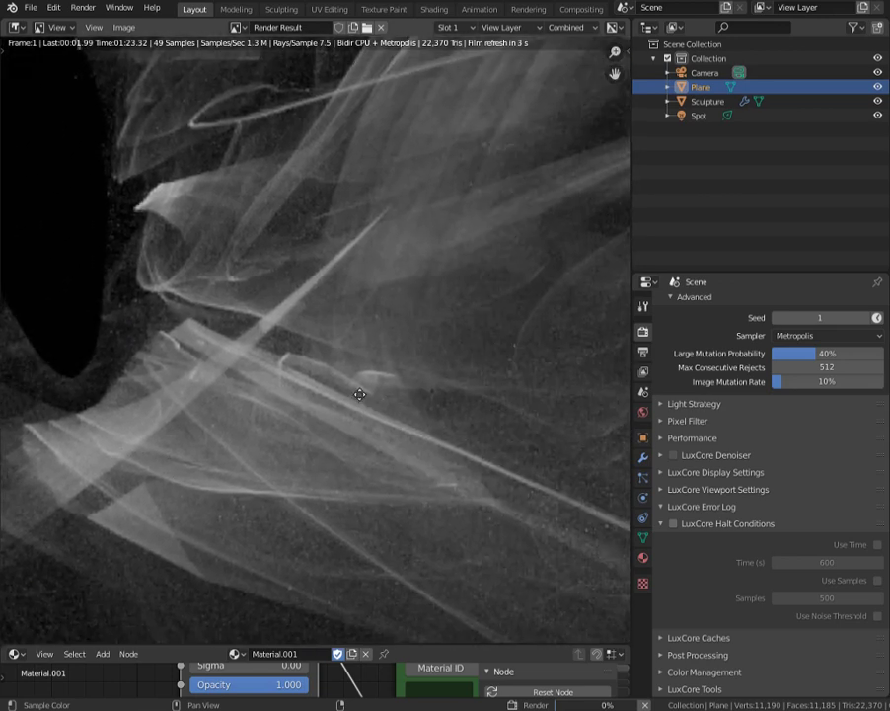
middle_click_drag(357, 394, 293, 459)
scroll(332, 408, "down", 3)
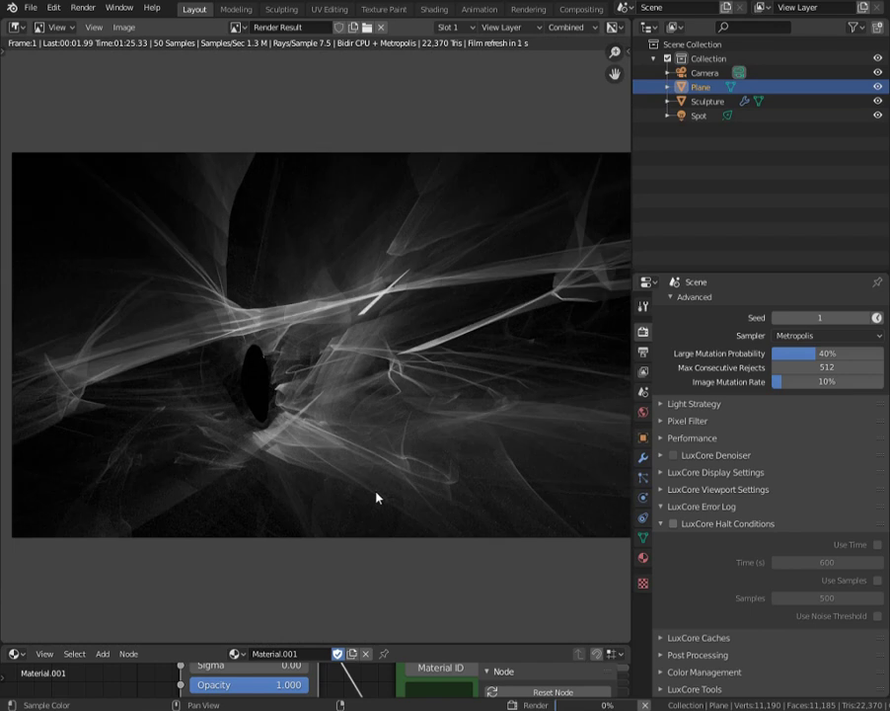
scroll(397, 466, "down", 3)
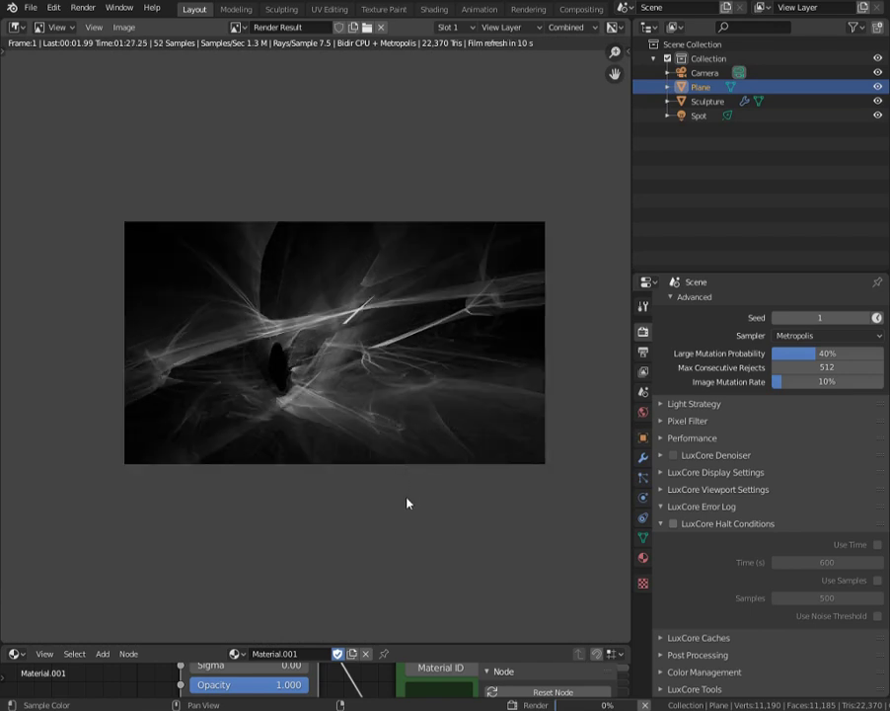